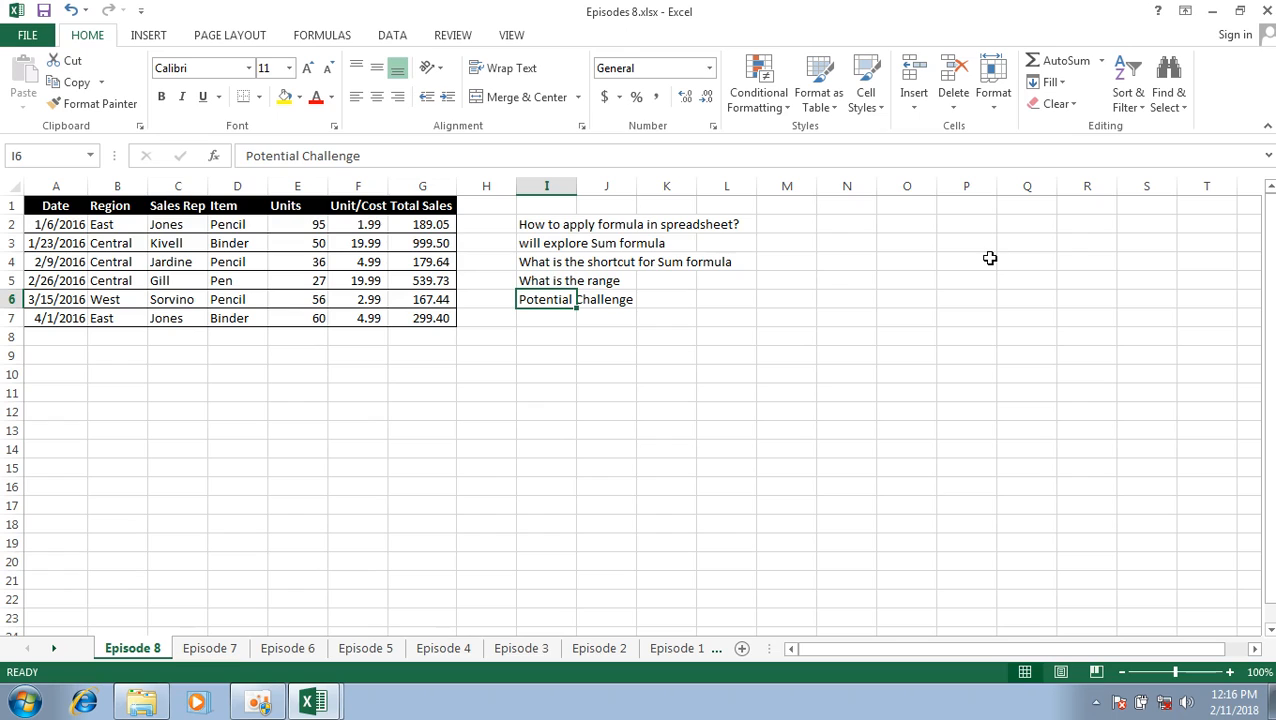
- Review the sales table's column headers from Date through Total Sales
key("Left")
key("Left")
key("Left")
key("Left")
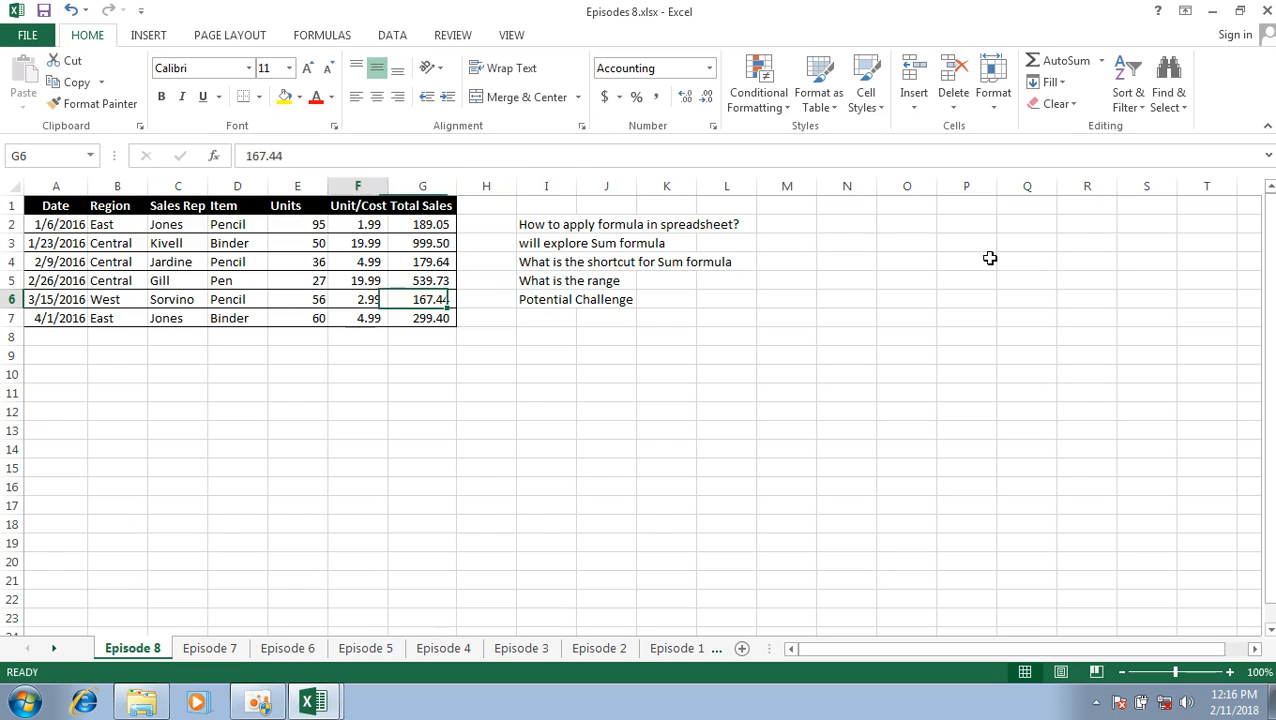
key("Up")
key("Up")
key("Up")
key("Up")
key("Up")
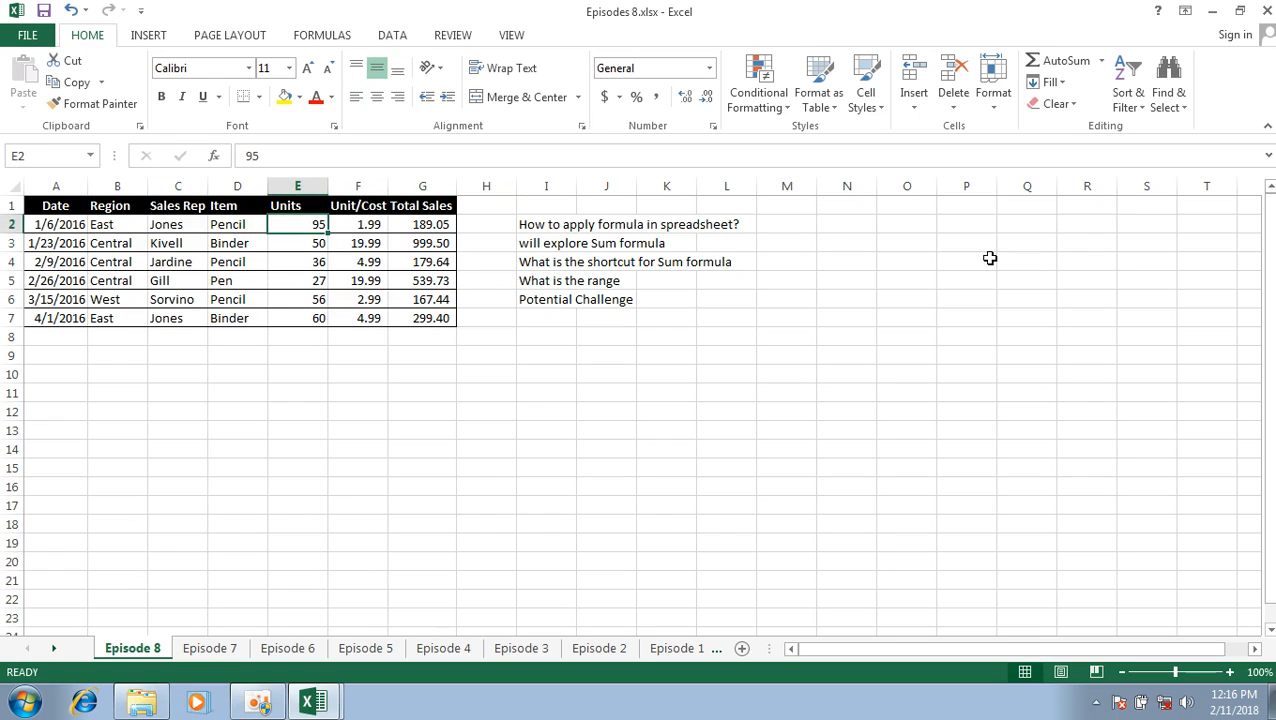
key("Left")
key("Left")
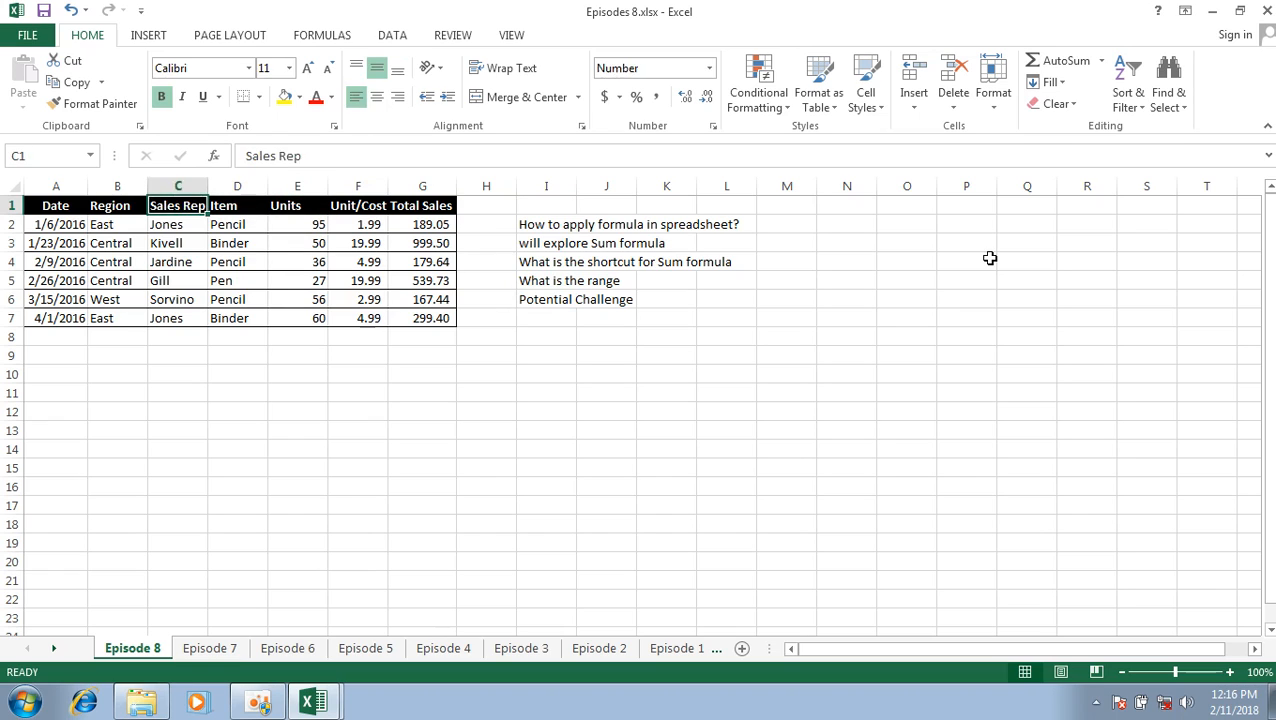
key("Left")
key("Left")
key("Right")
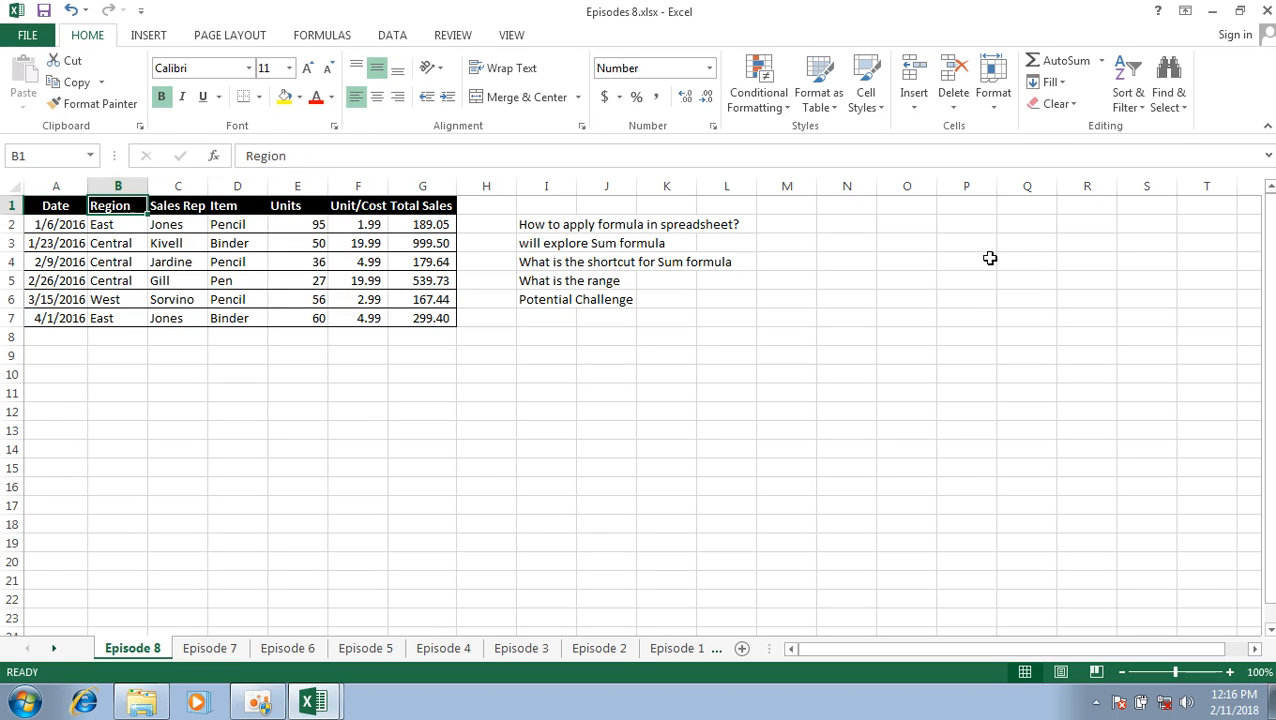
key("Right")
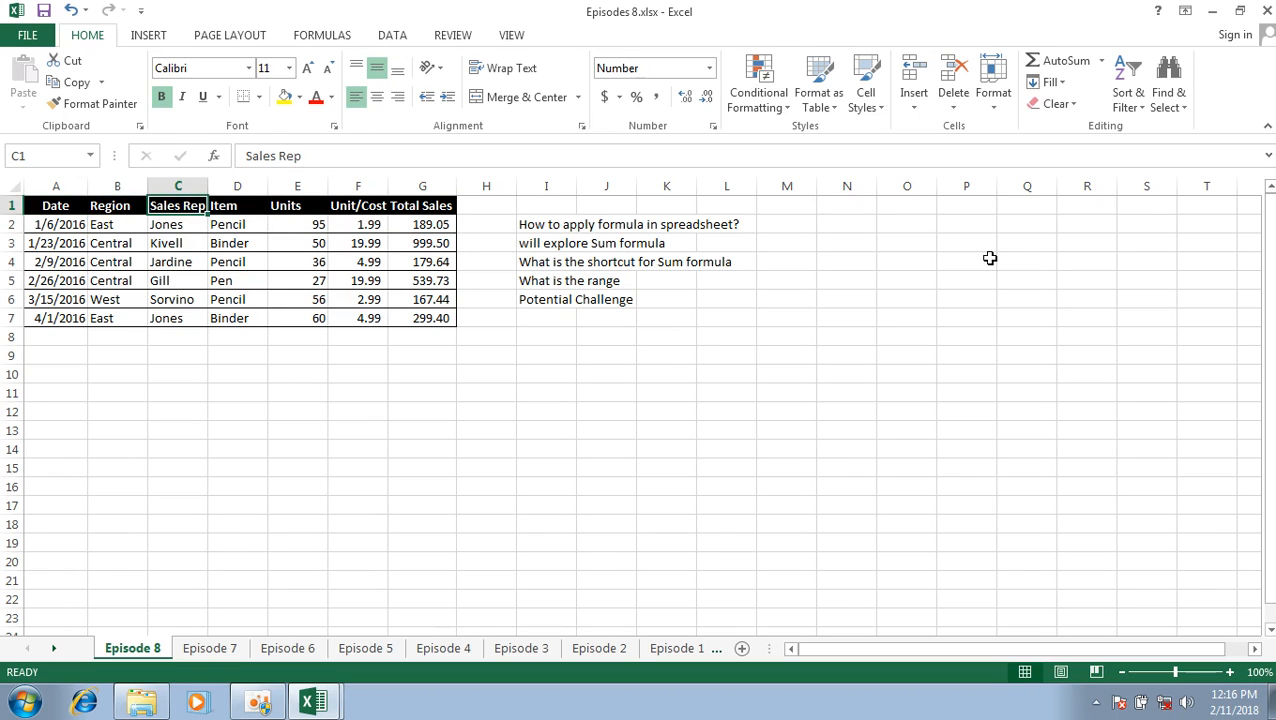
key("Right")
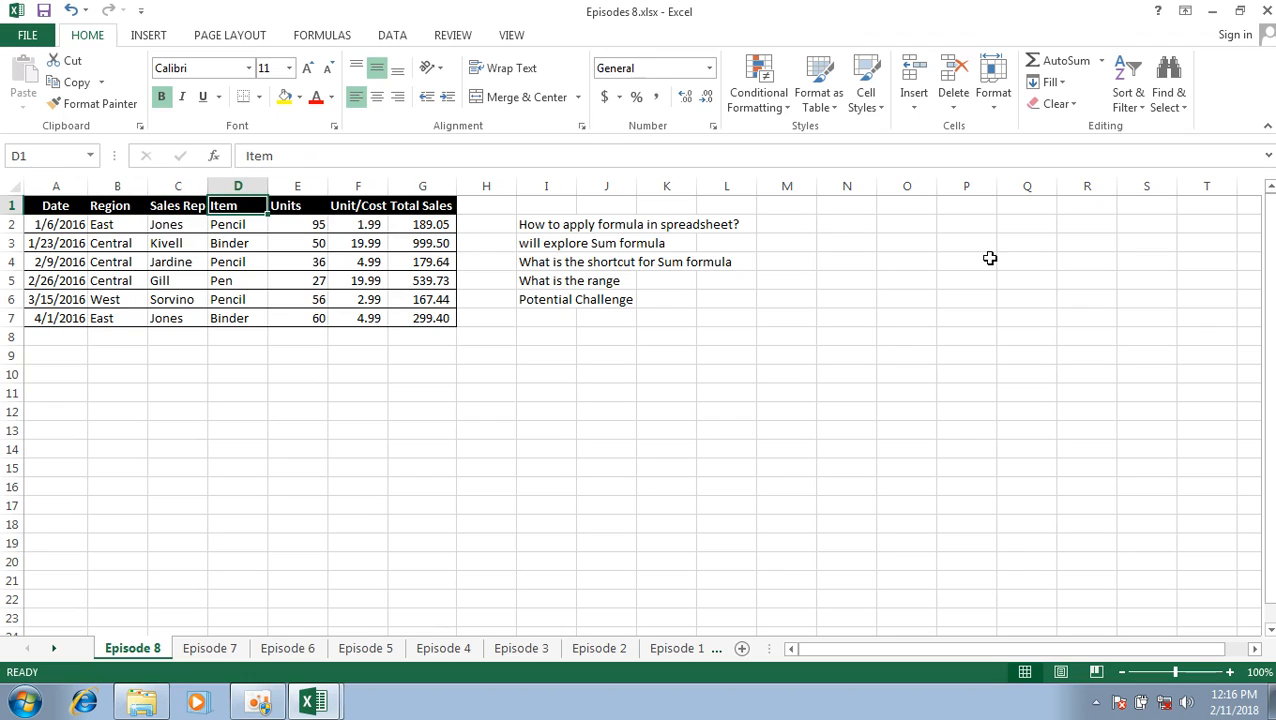
key("Right")
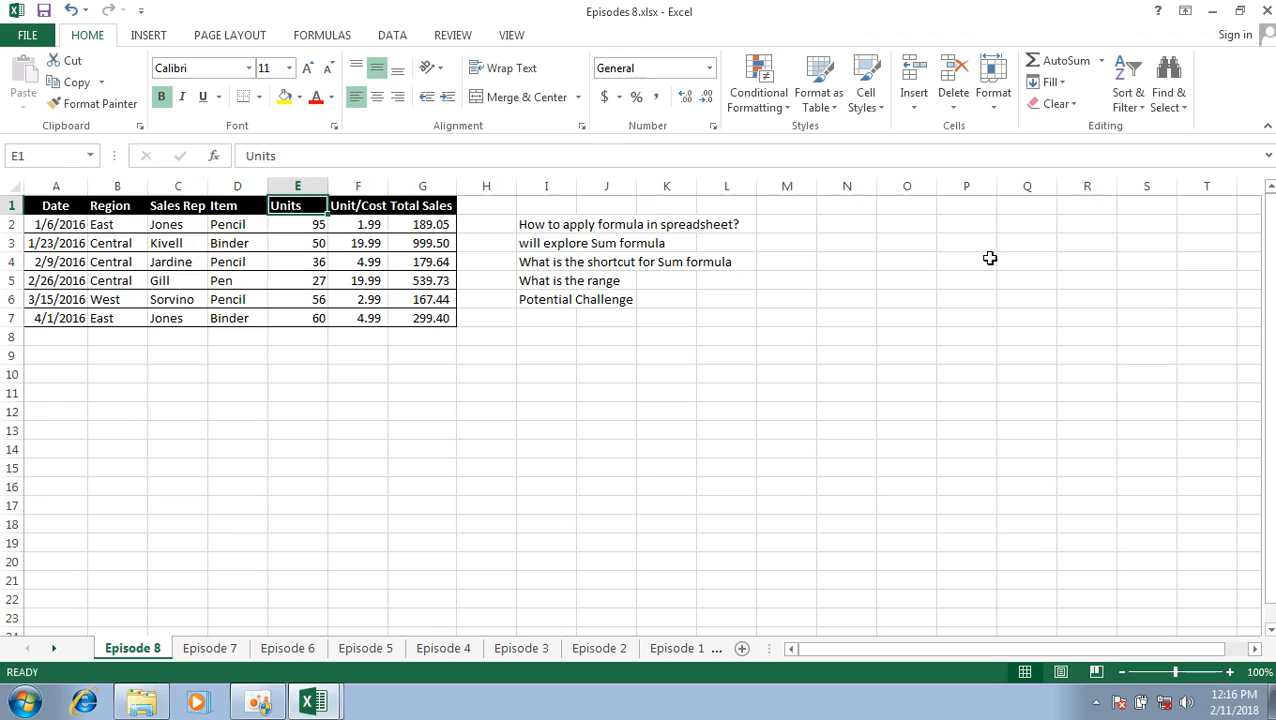
key("Right")
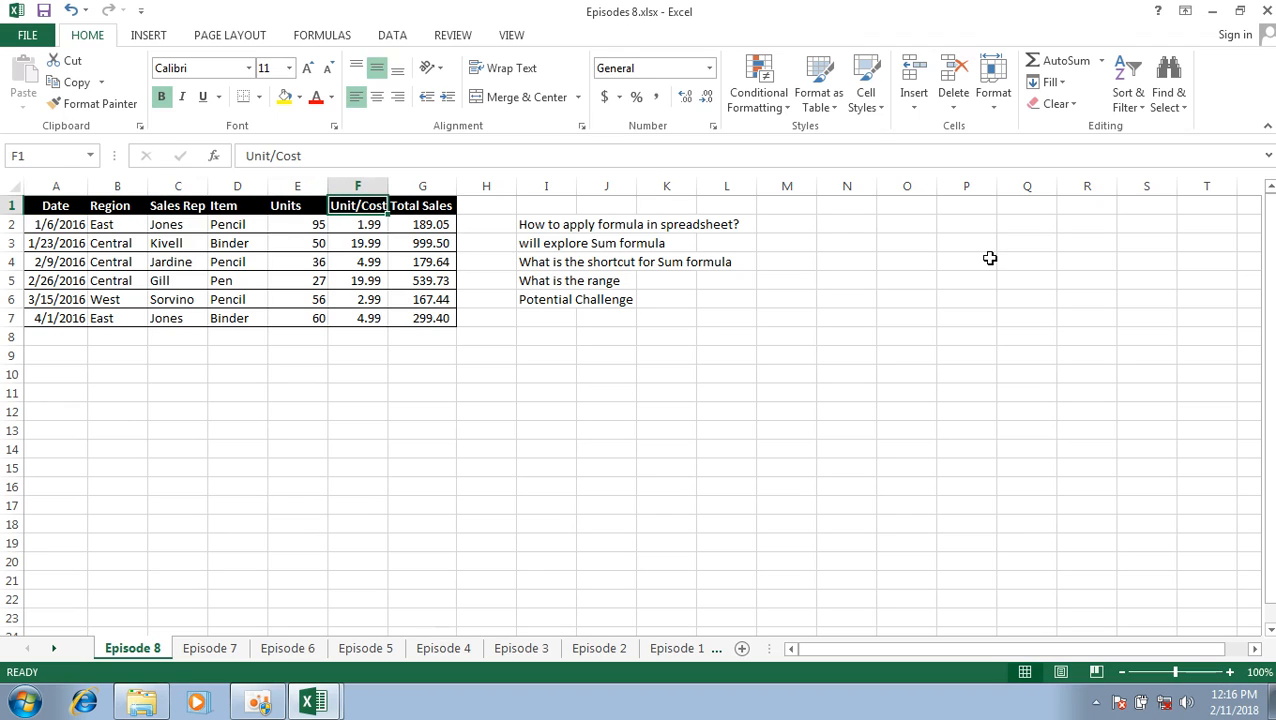
key("Right")
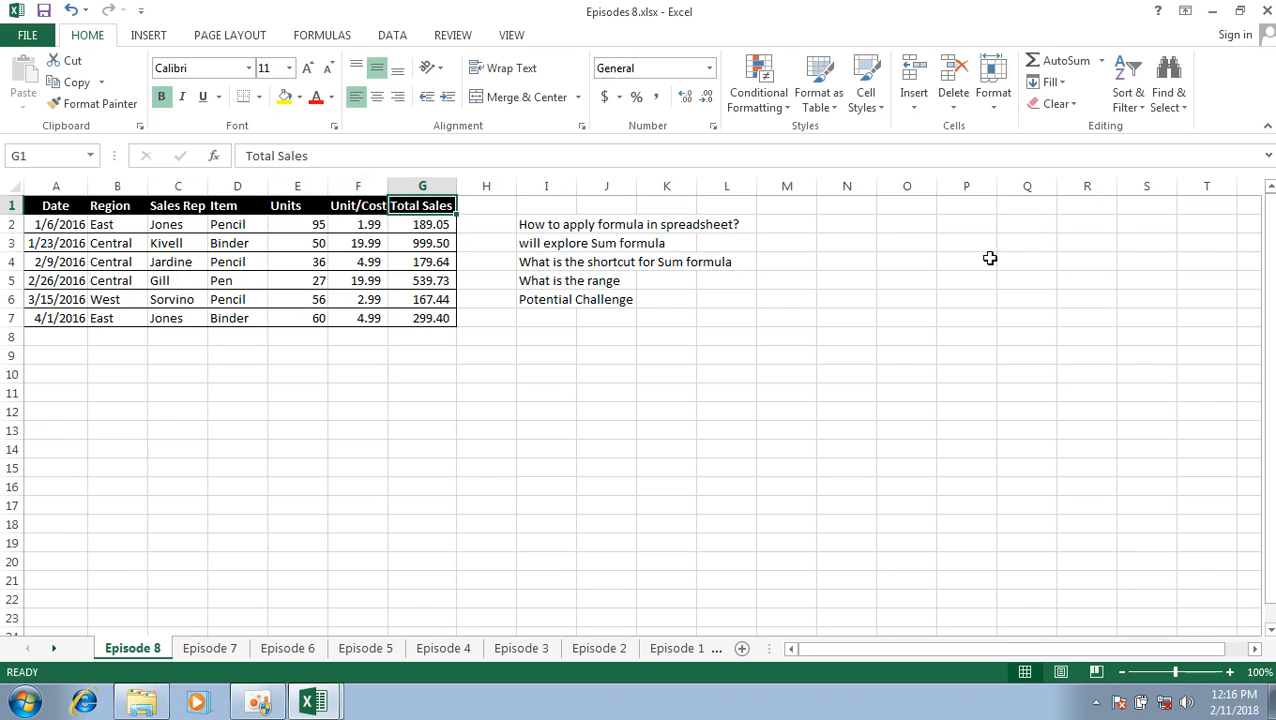
- Review the Total Sales values in column G from the header down to the first empty row
key("ctrl+Down")
key("Down")
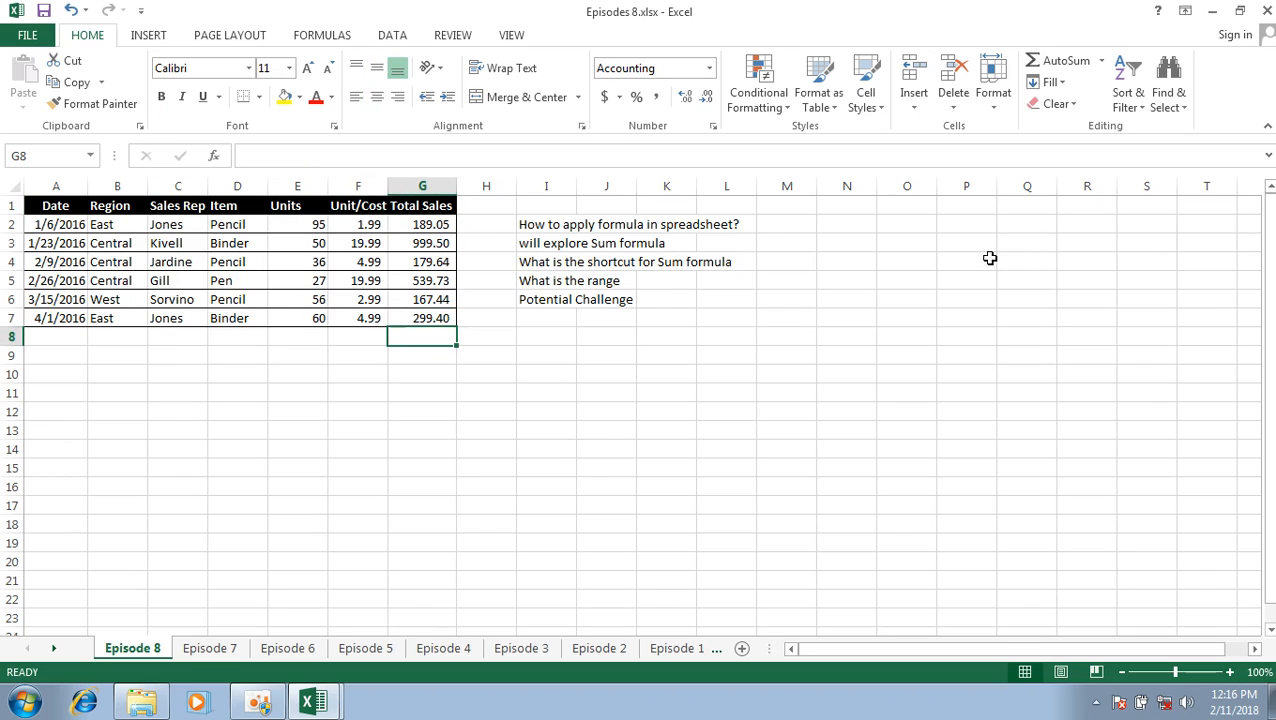
key("Up")
key("Up")
key("Up")
key("Up")
key("Up")
key("Up")
key("Up")
key("Down")
key("Down")
key("Down")
key("Down")
key("Down")
key("Down")
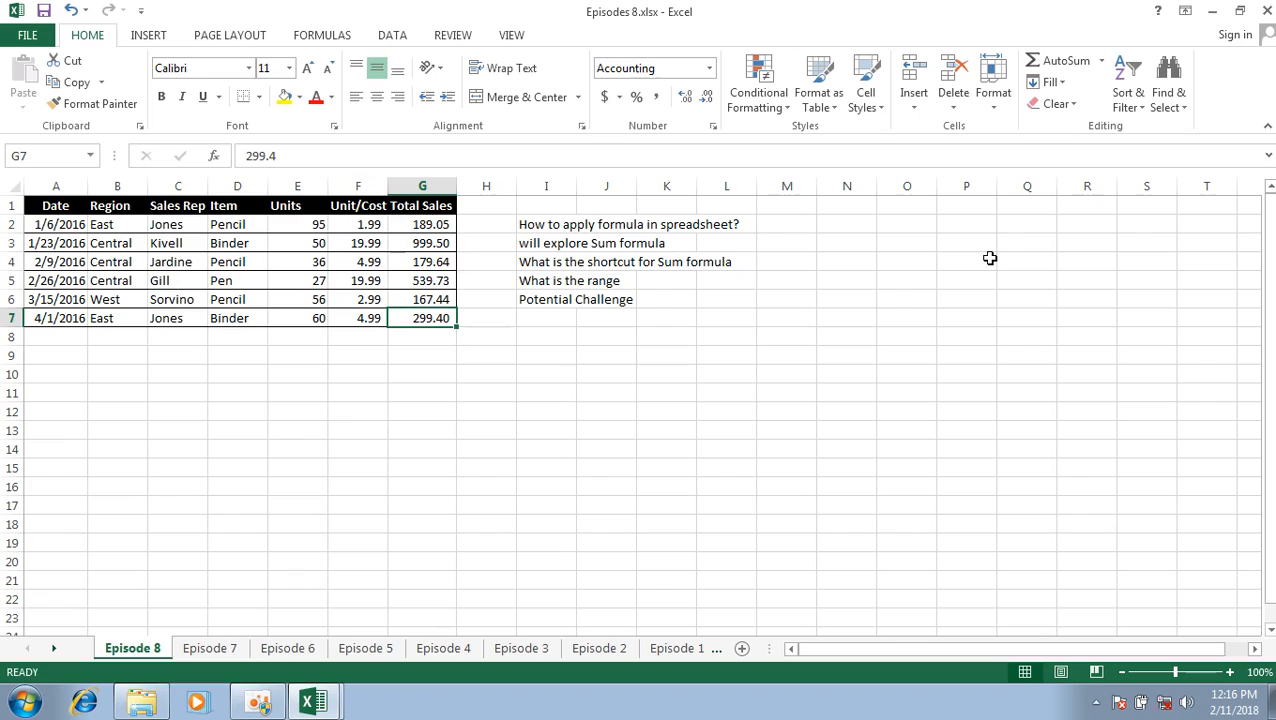
key("Down")
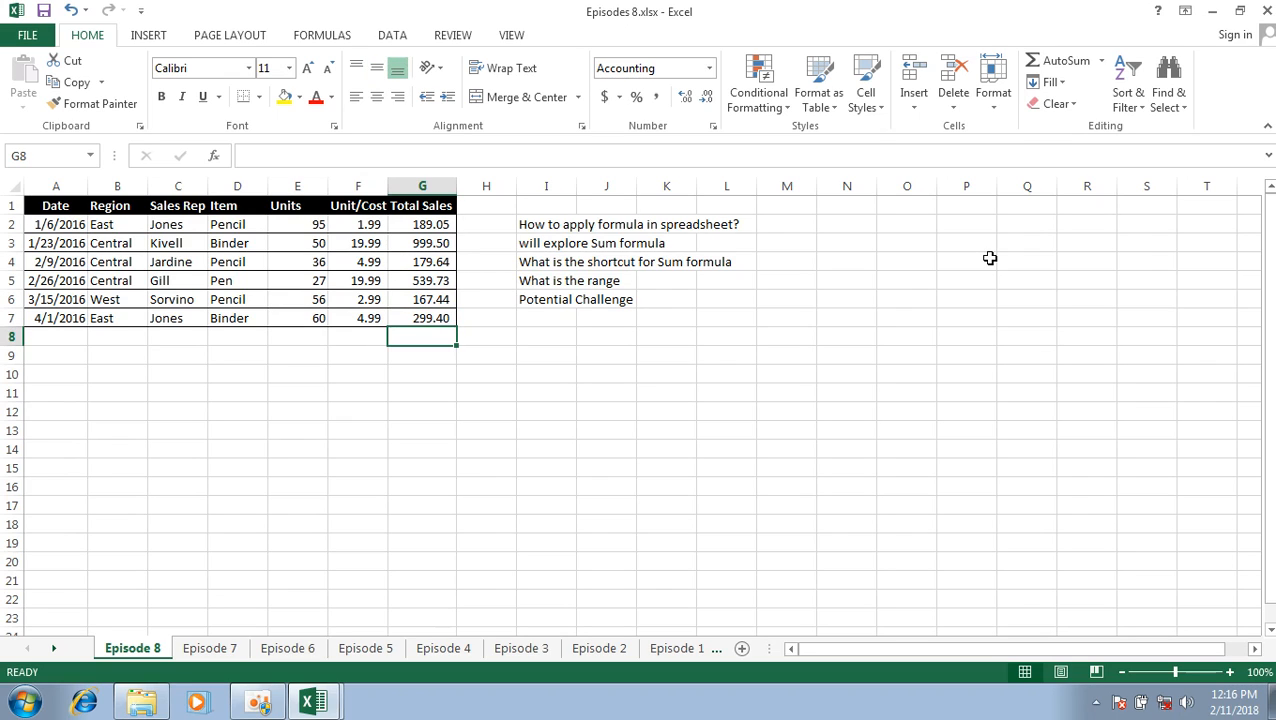
- Start a SUM function in cell G9, two rows below the last Total Sales value
key("Left")
key("Right")
key("Left")
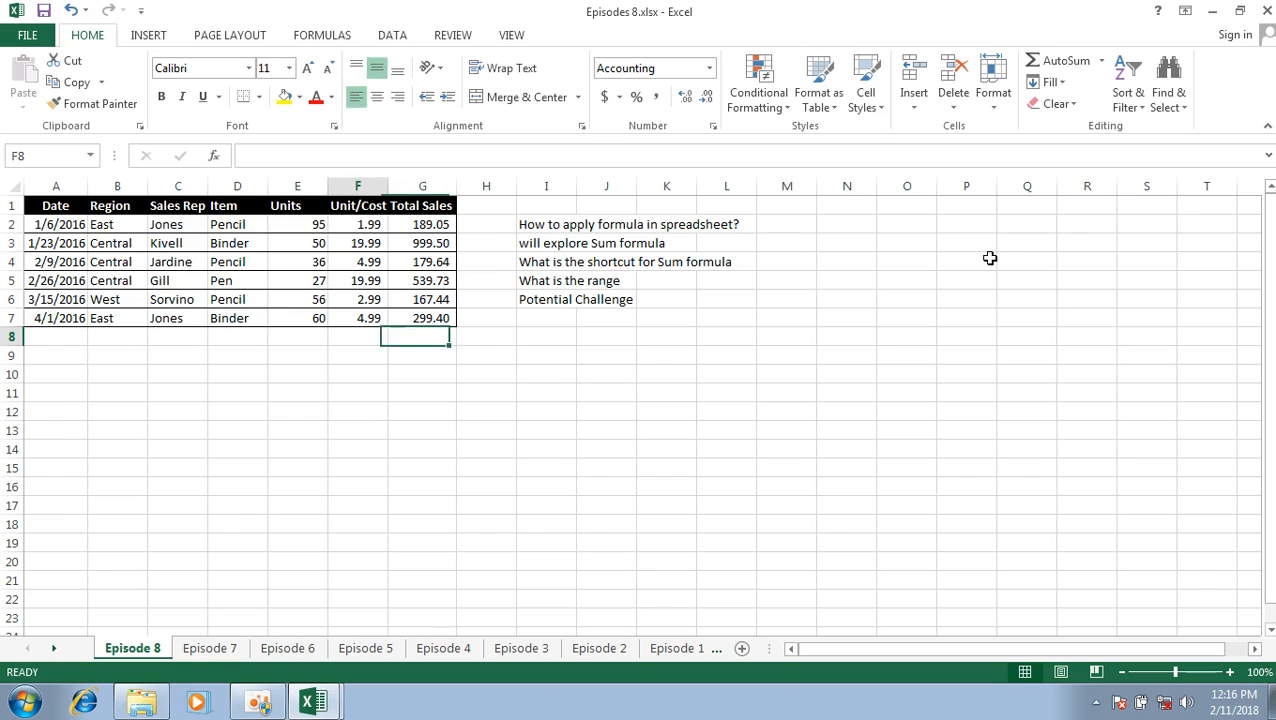
key("Right")
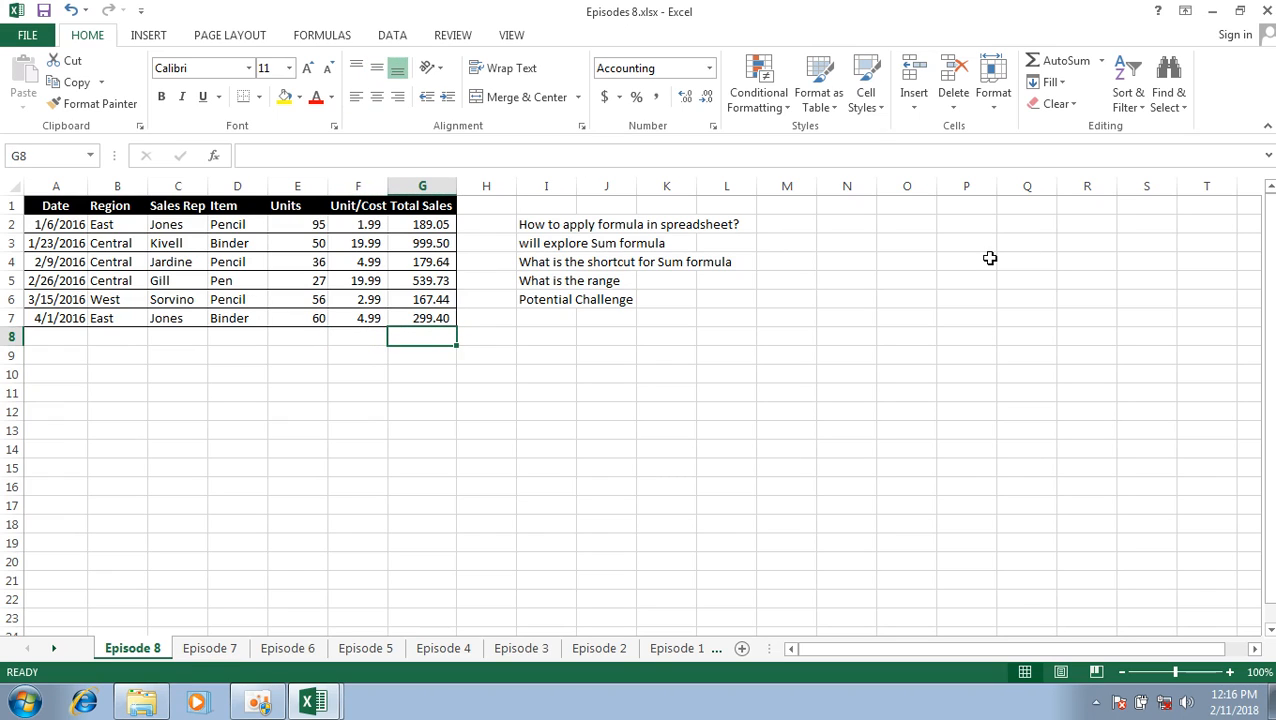
key("Down")
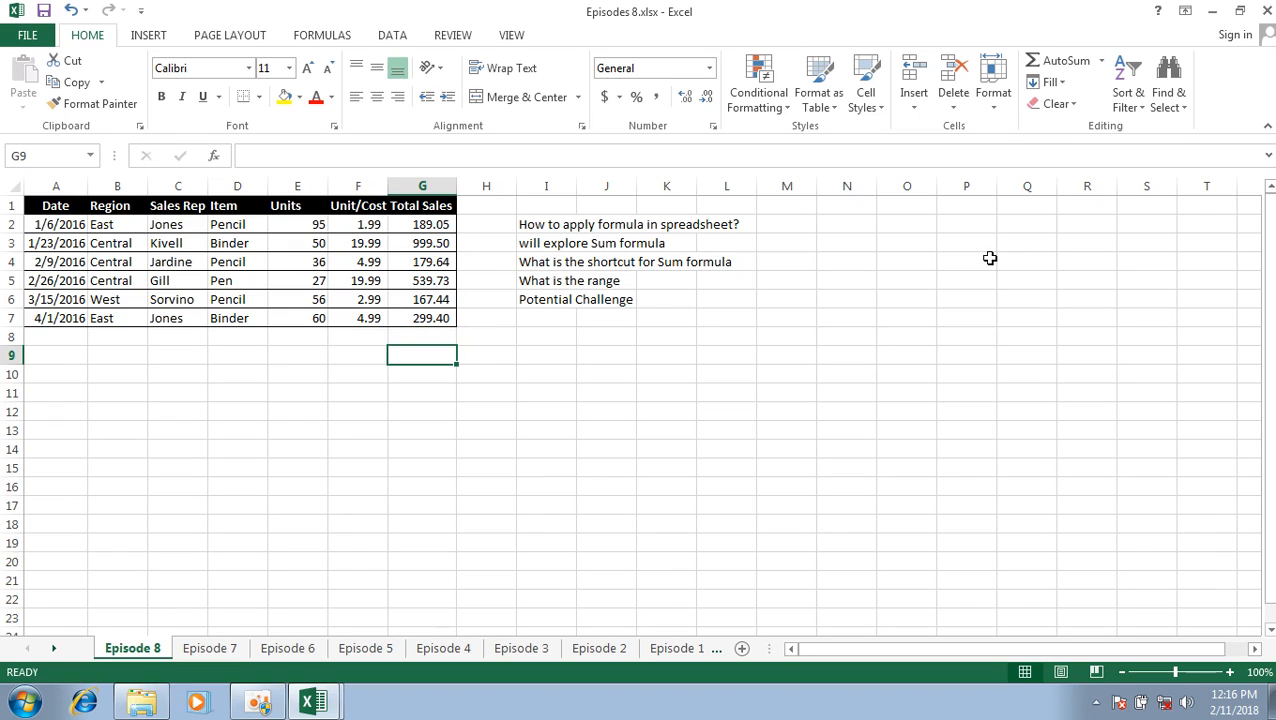
type("=")
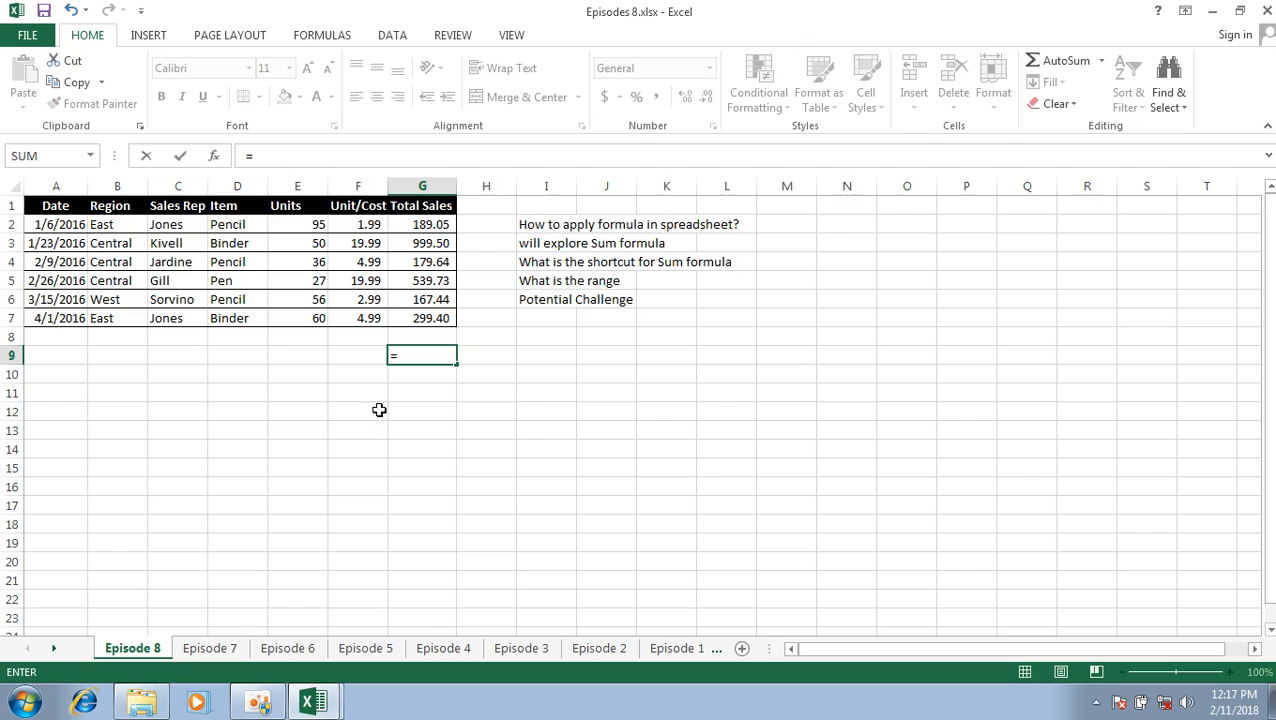
type("s")
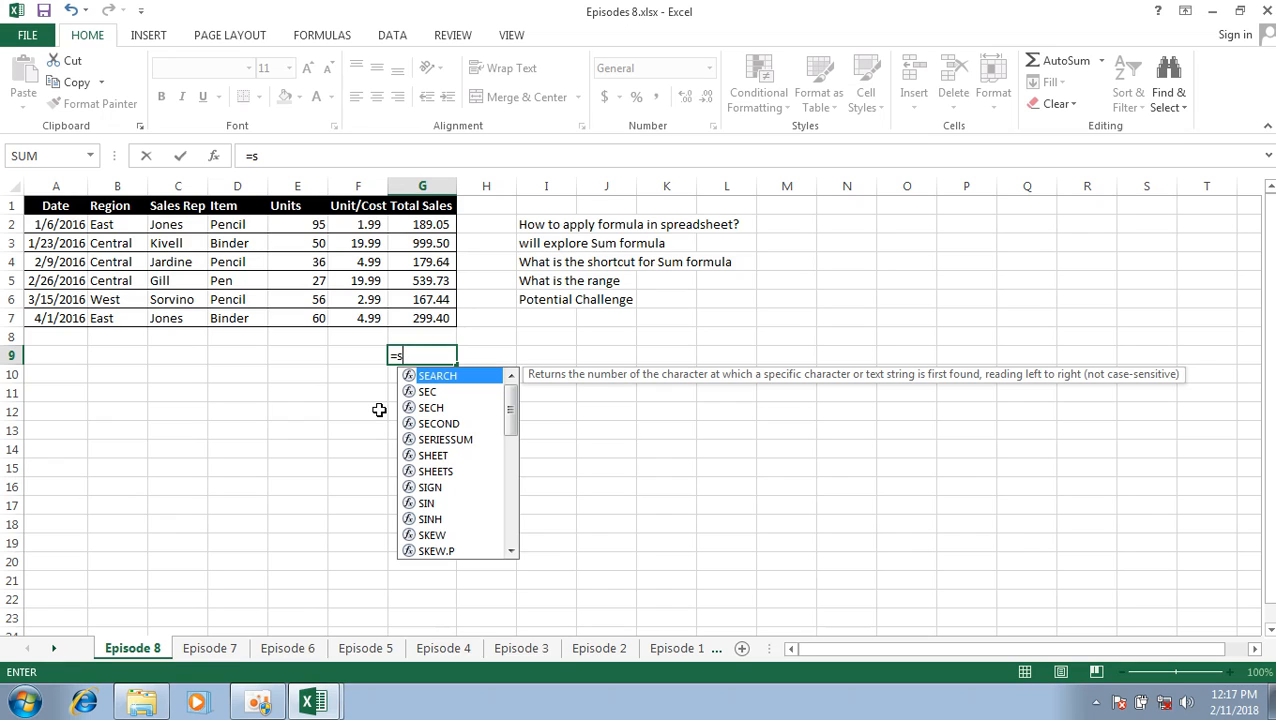
type("u")
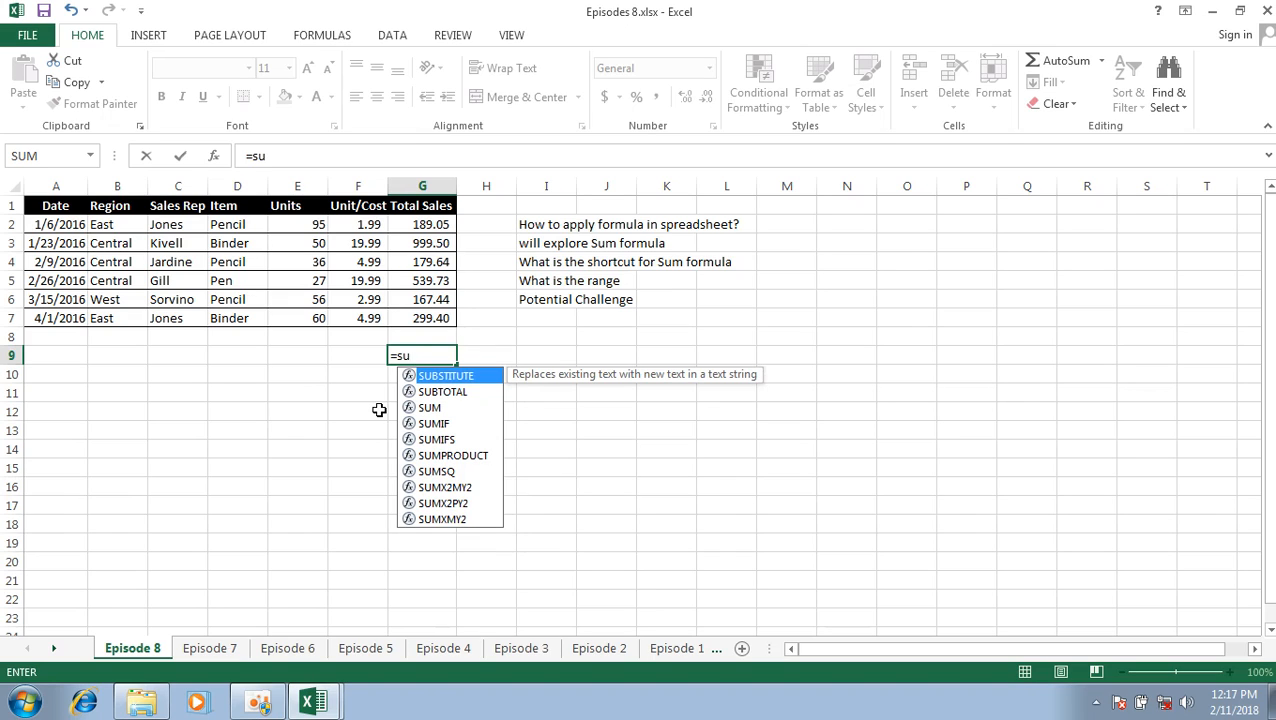
key("Down")
key("Down")
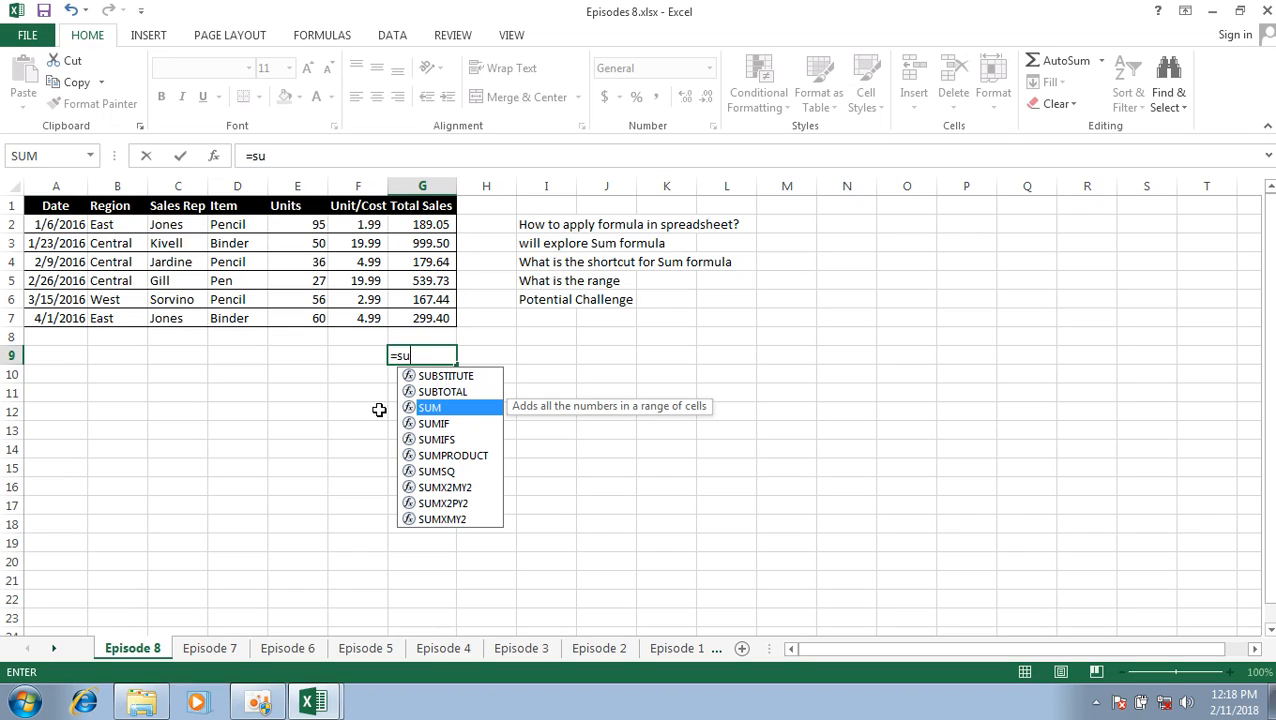
key("Tab")
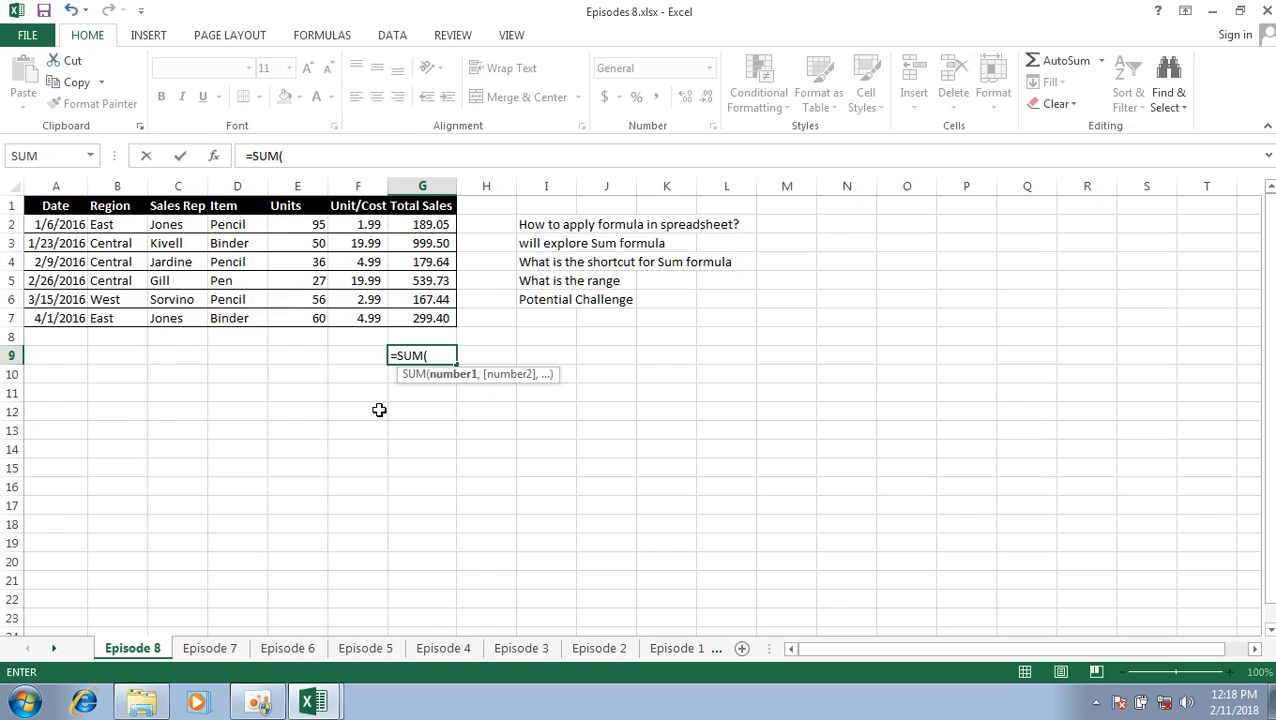
- Complete the formula as =SUM(G2:G7) to add the Total Sales values, keeping cell G9 selected
key("Up")
key("Up")
key("Up")
key("Up")
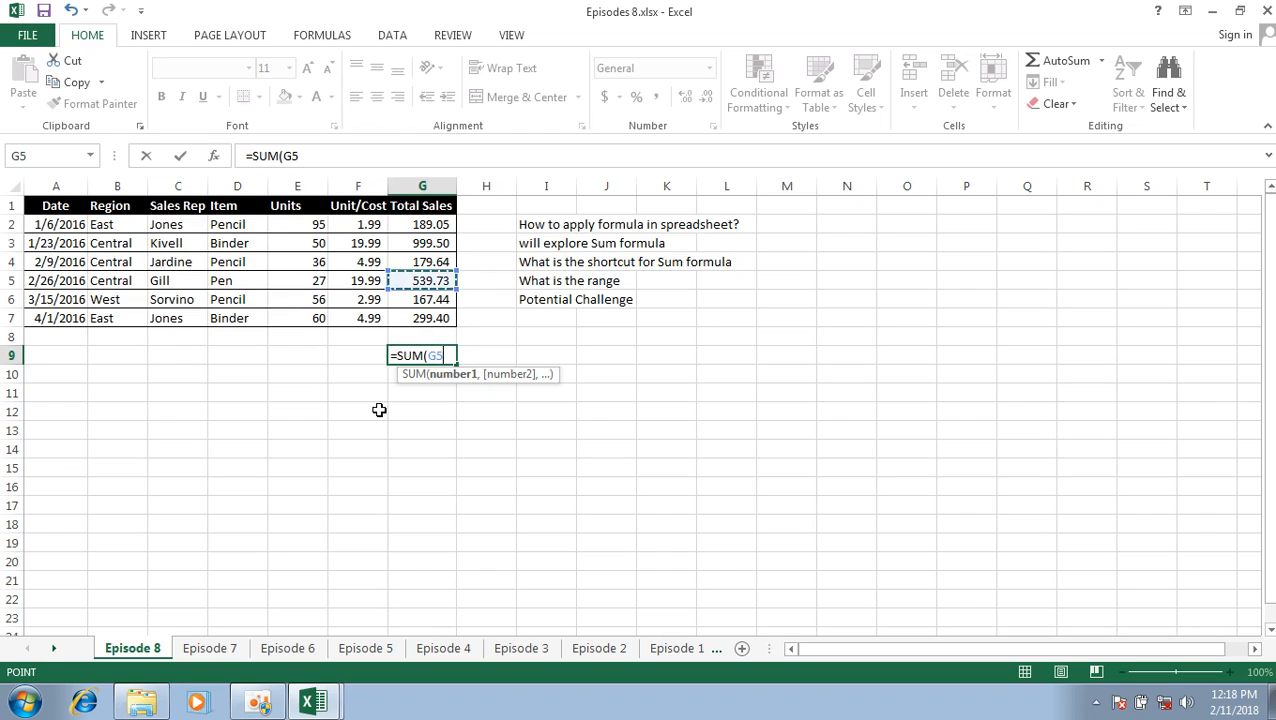
key("Up")
key("Up")
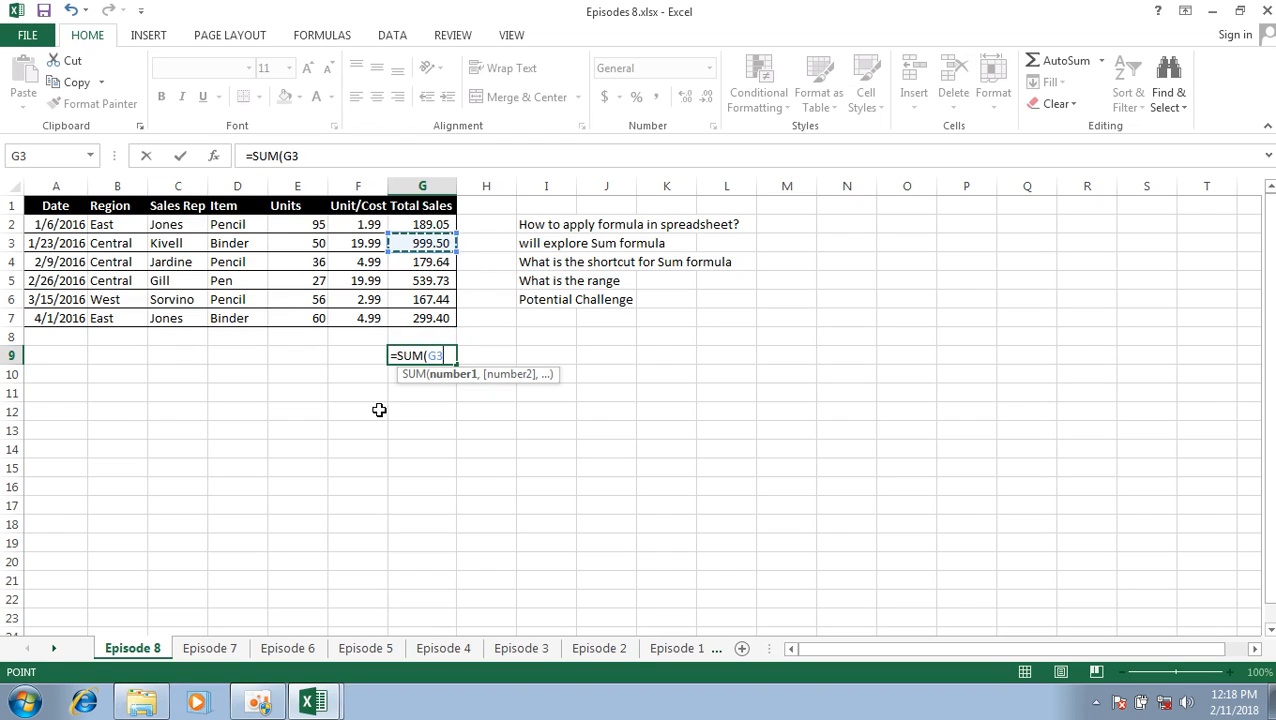
key("Up")
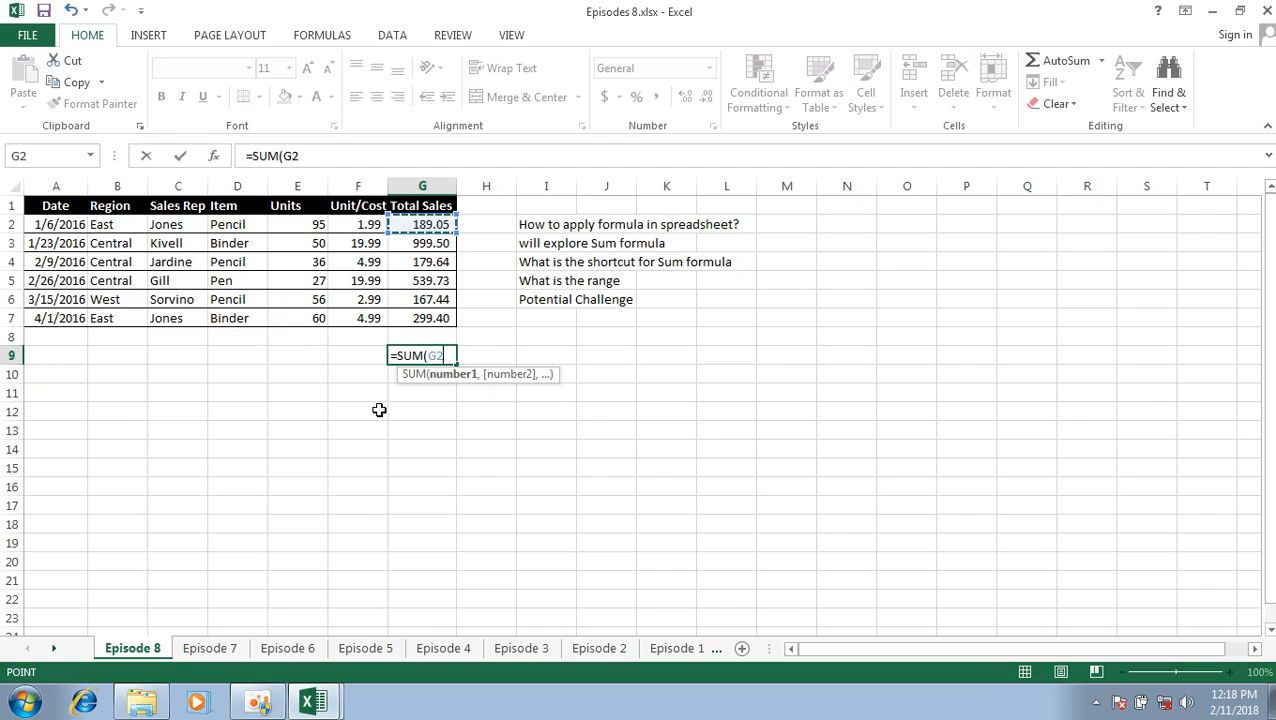
key("ctrl+shift+Down")
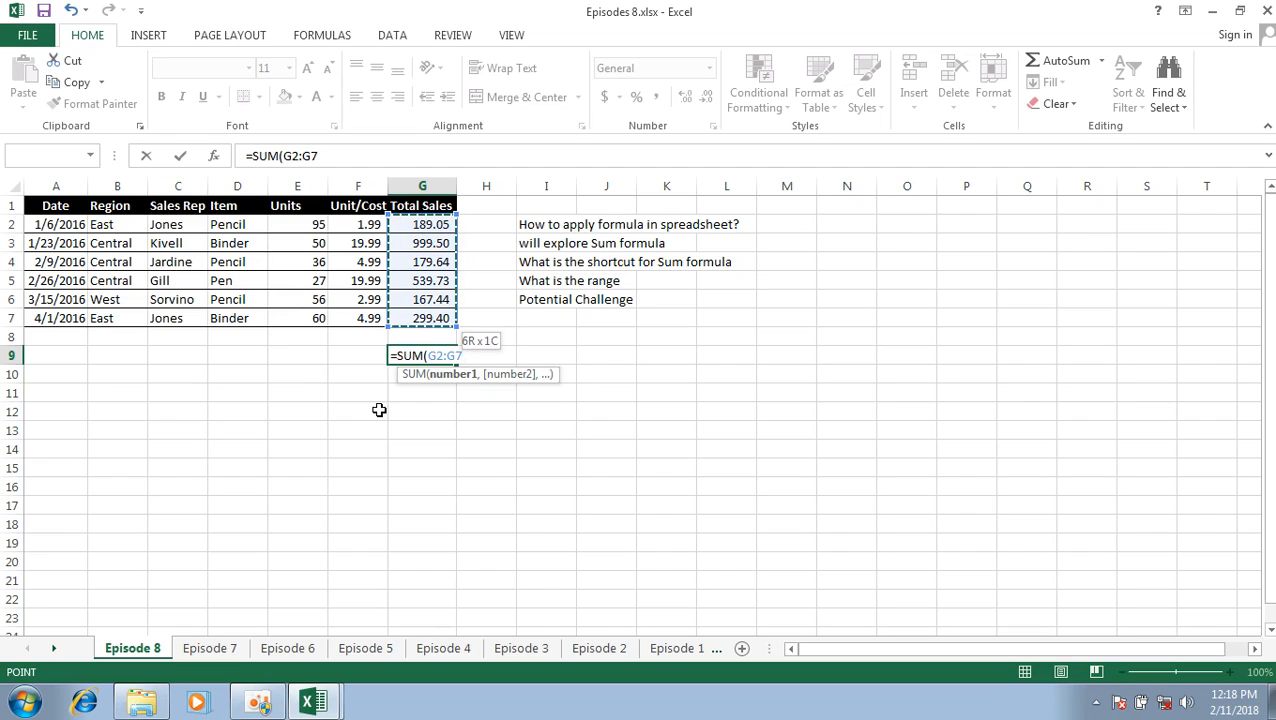
type(")")
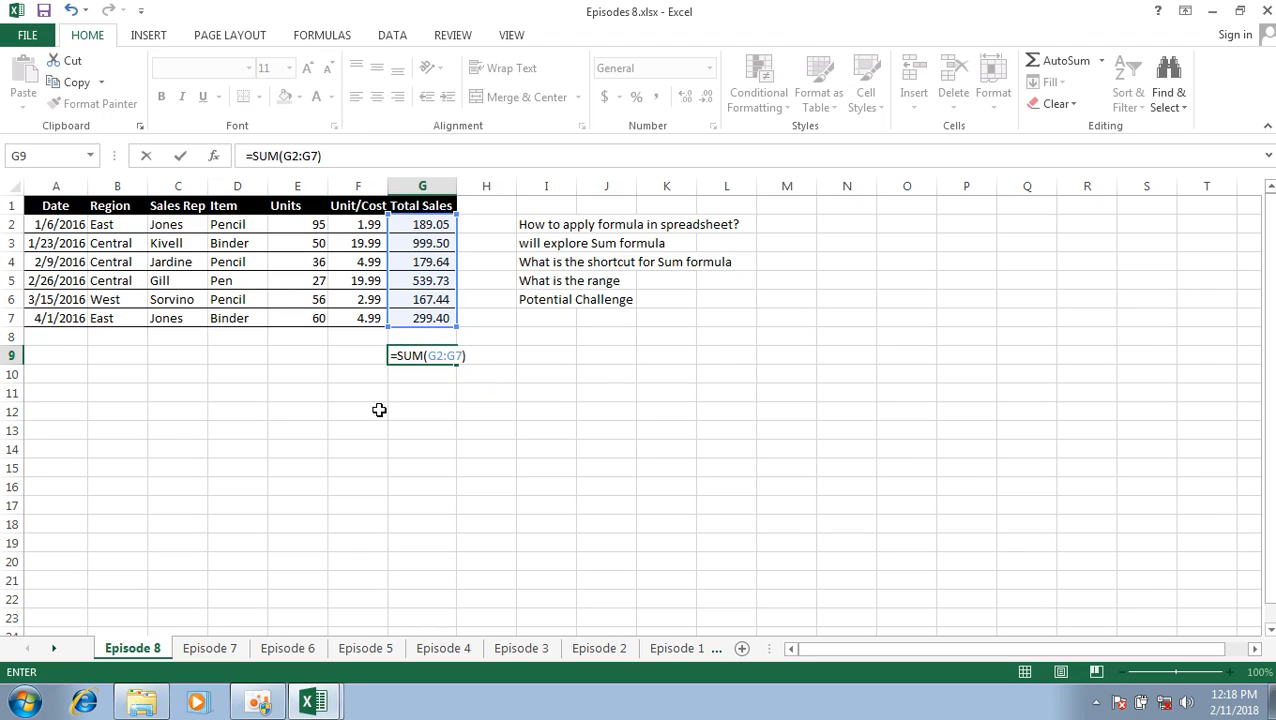
key("ctrl+Return")
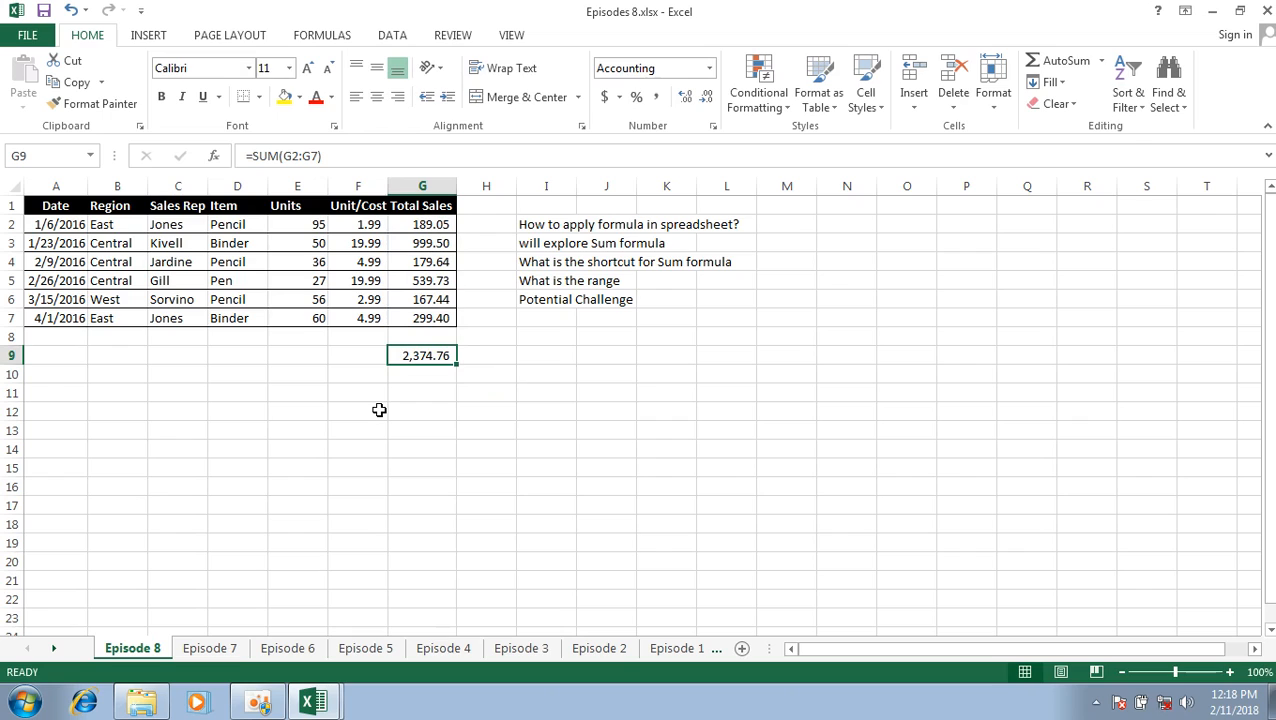
key("Right")
key("Right")
key("Right")
key("Right")
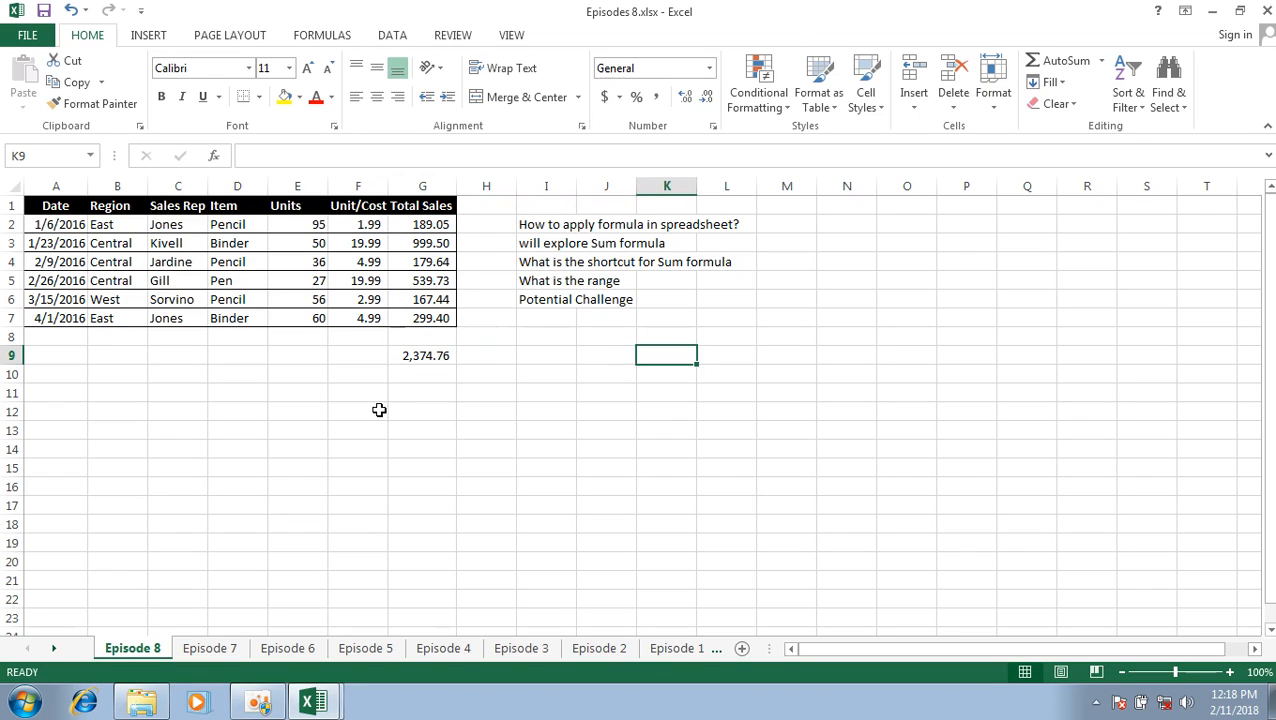
key("Down")
key("Down")
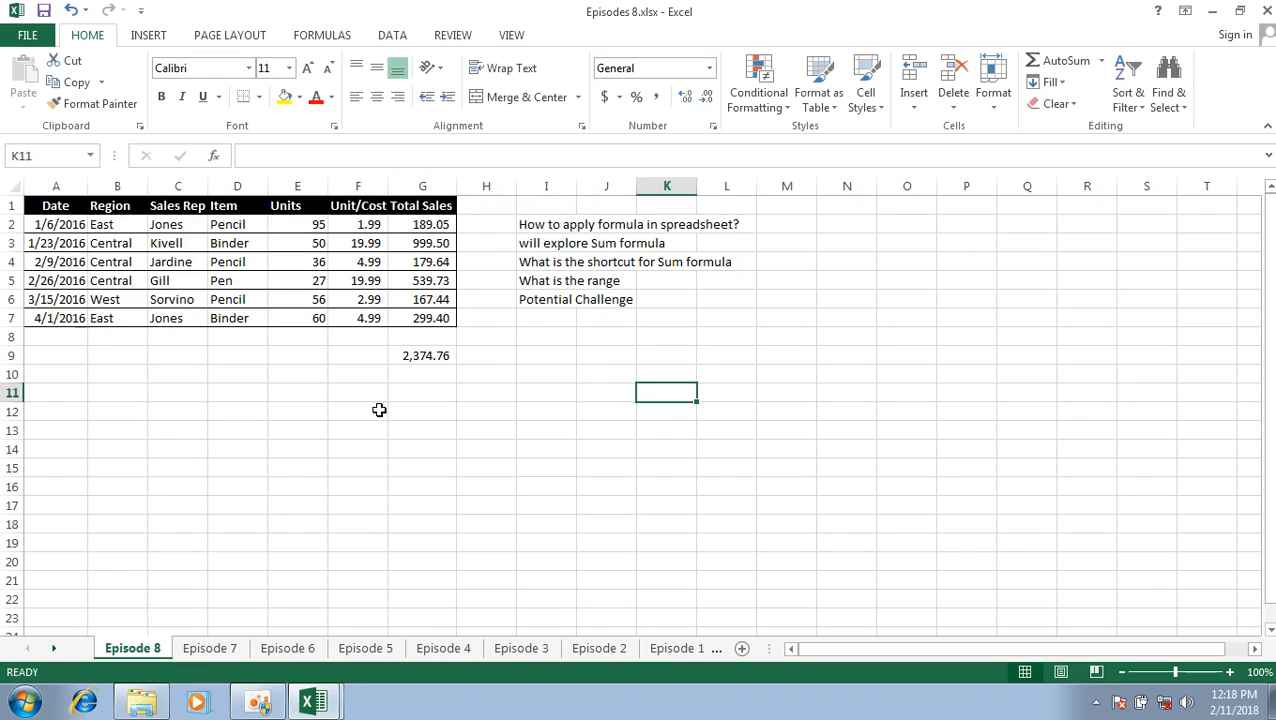
key("Left")
key("Down")
key("Down")
key("Down")
key("Left")
key("Up")
key("Right")
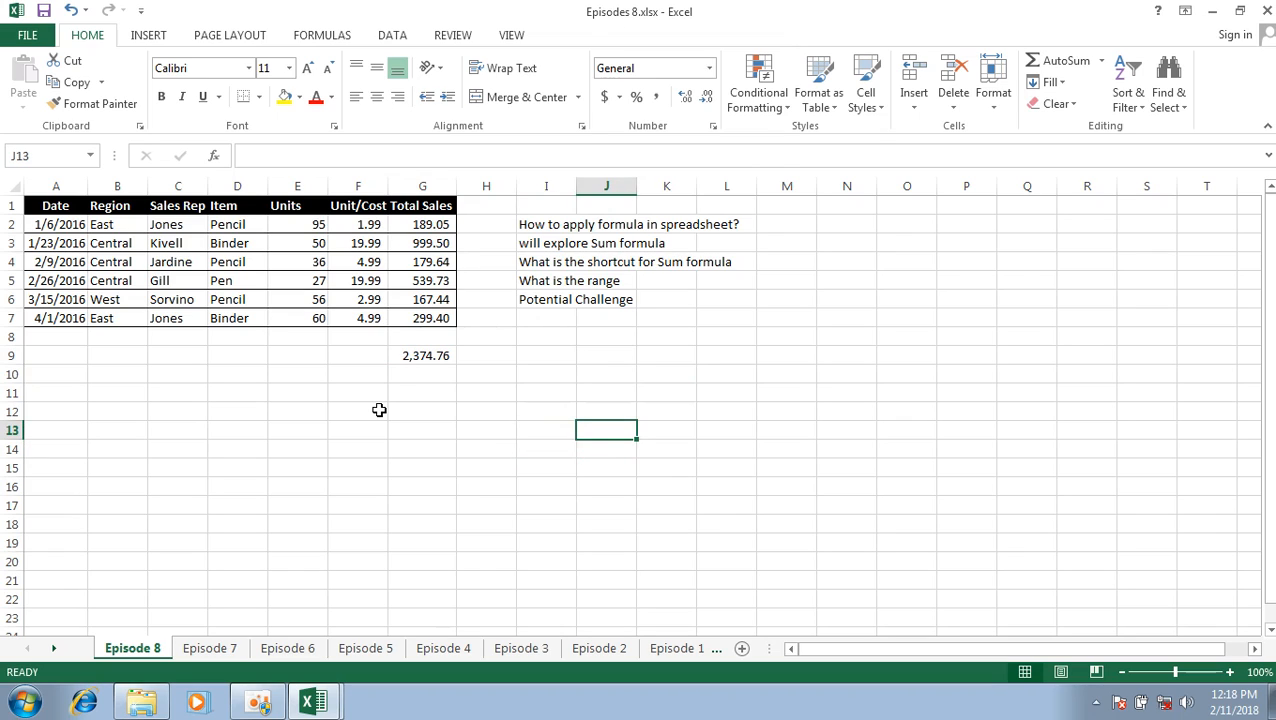
key("Left")
key("Up")
key("Right")
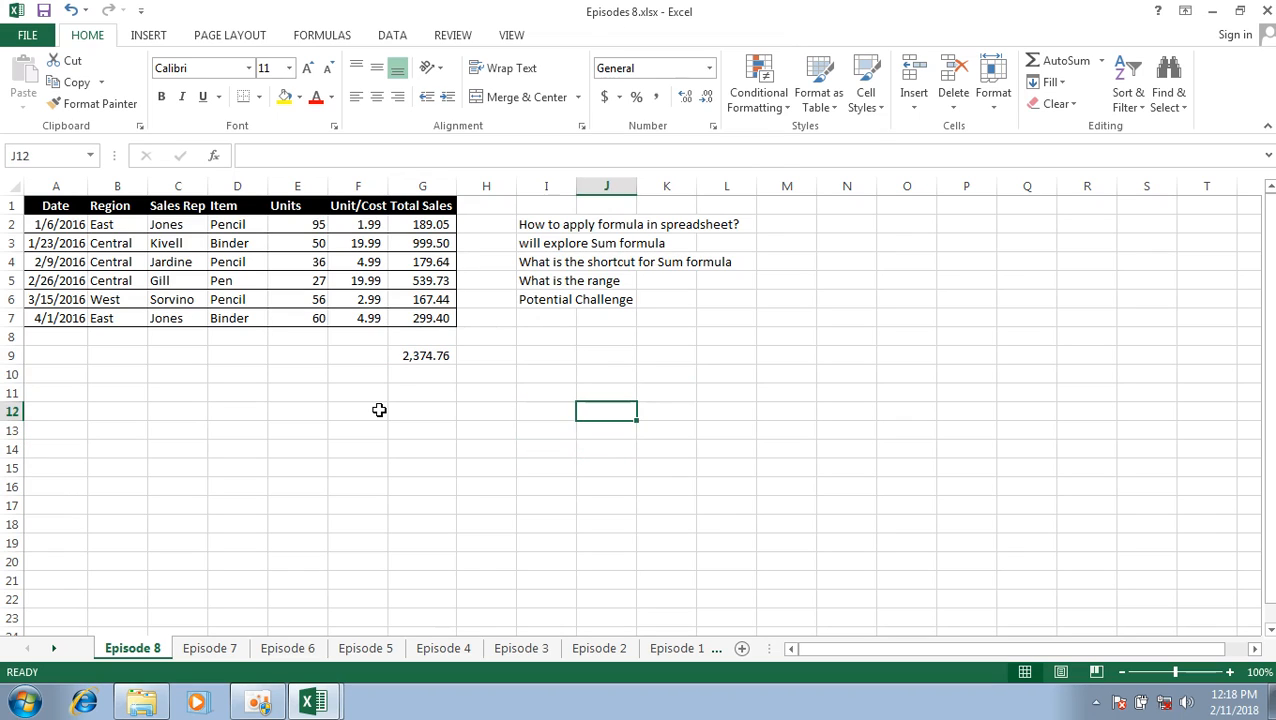
- Select the empty cells I12:I19 as an example of a vertical range
key("Left")
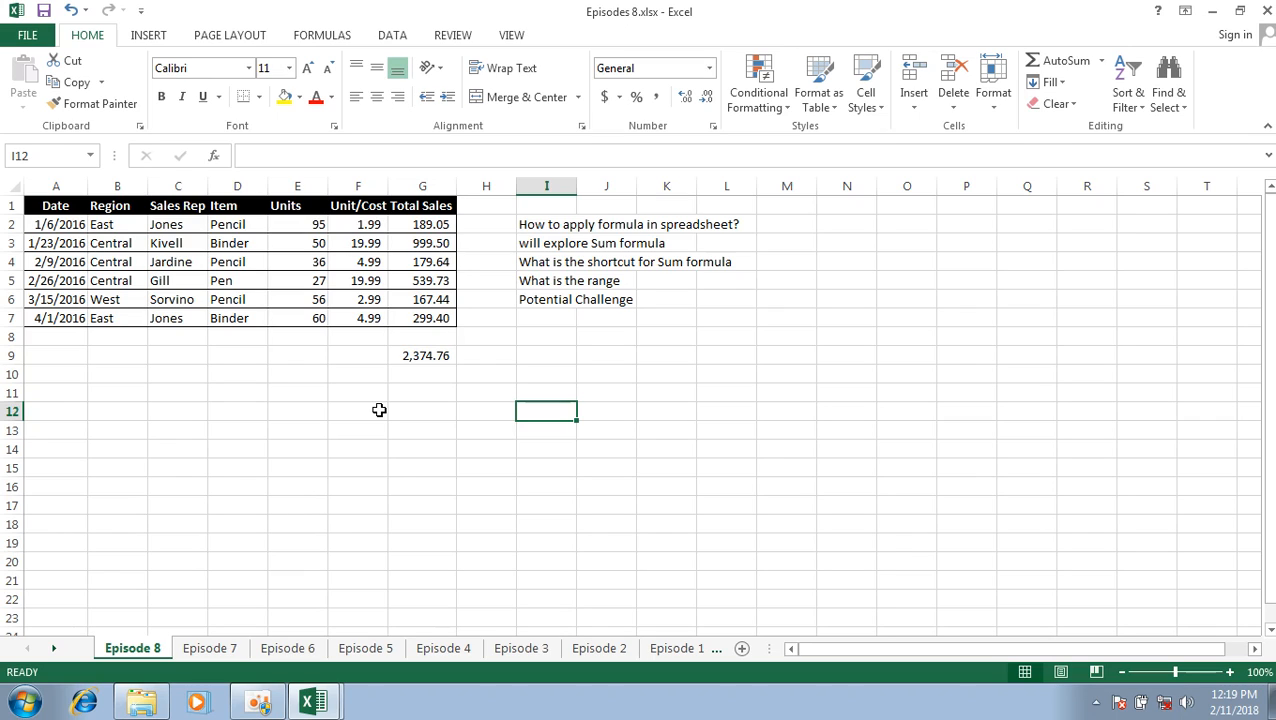
key("shift+Down")
key("shift+Down")
key("shift+Down")
key("shift+Down")
key("shift+Down")
key("shift+Down")
key("shift+Down")
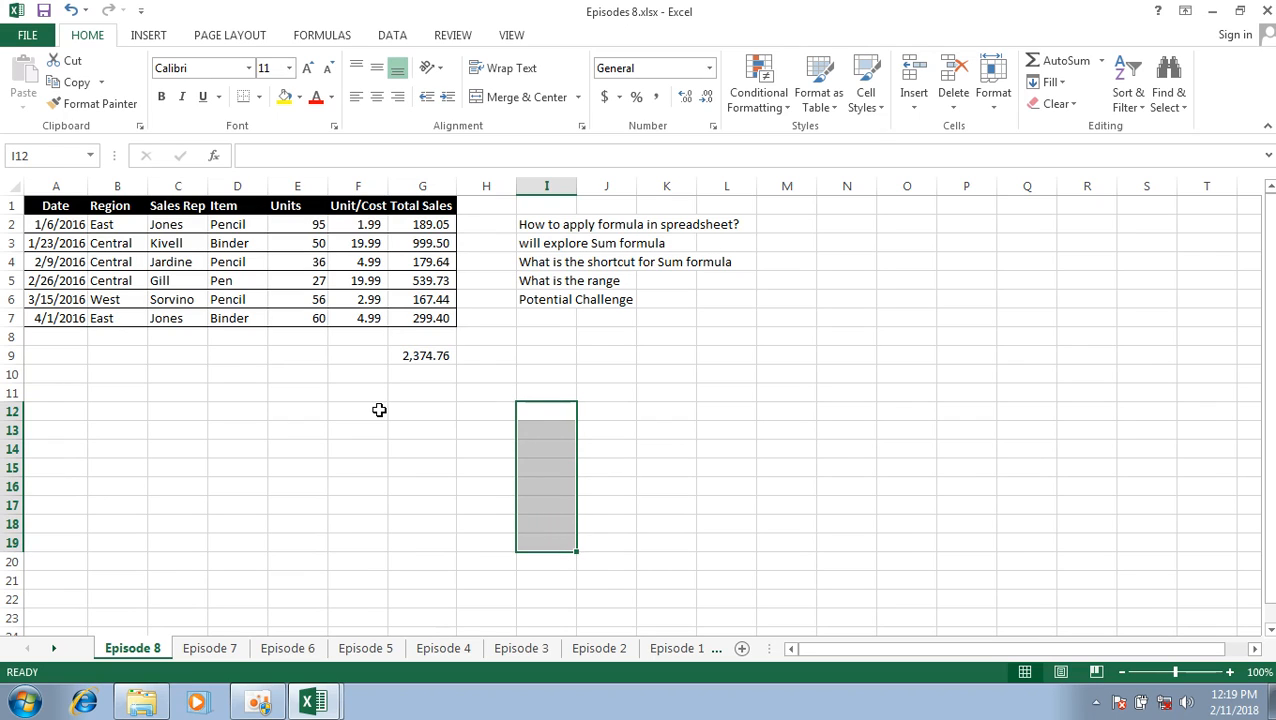
- Select the horizontal range J12:K12 as an example, followed by the single cells J12 and C13
key("Right")
key("shift+Right")
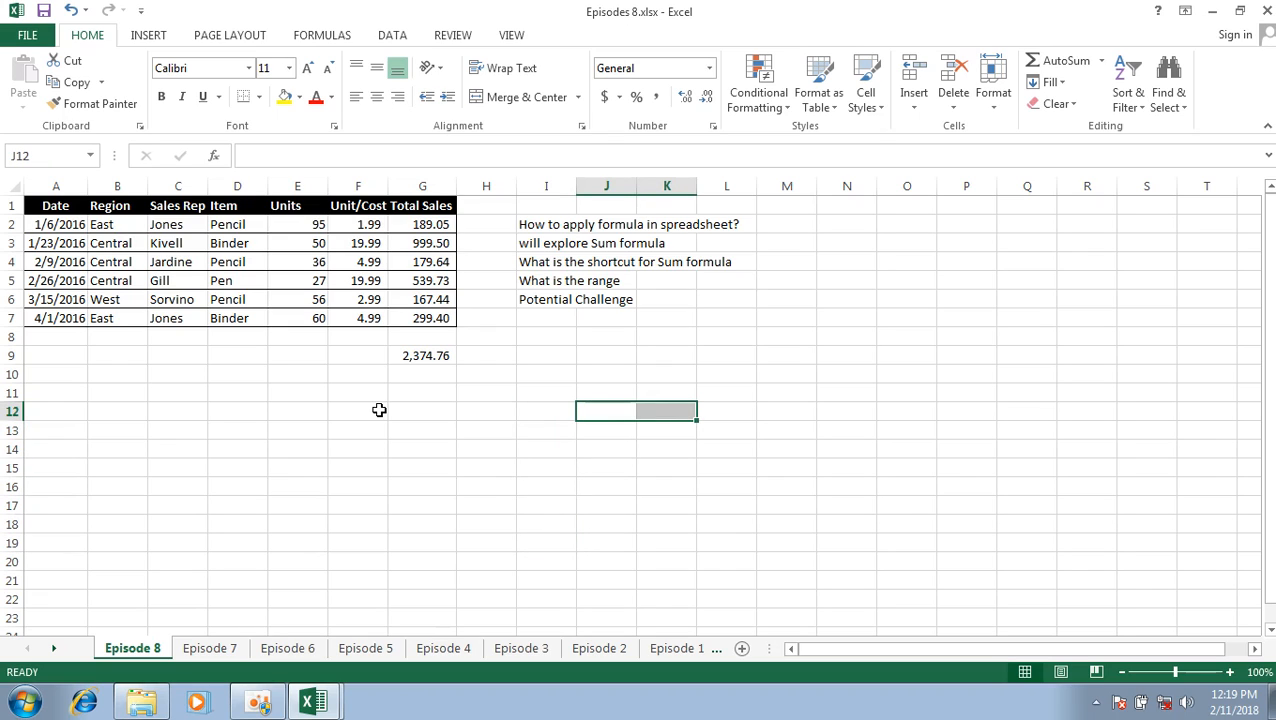
key("shift+Left")
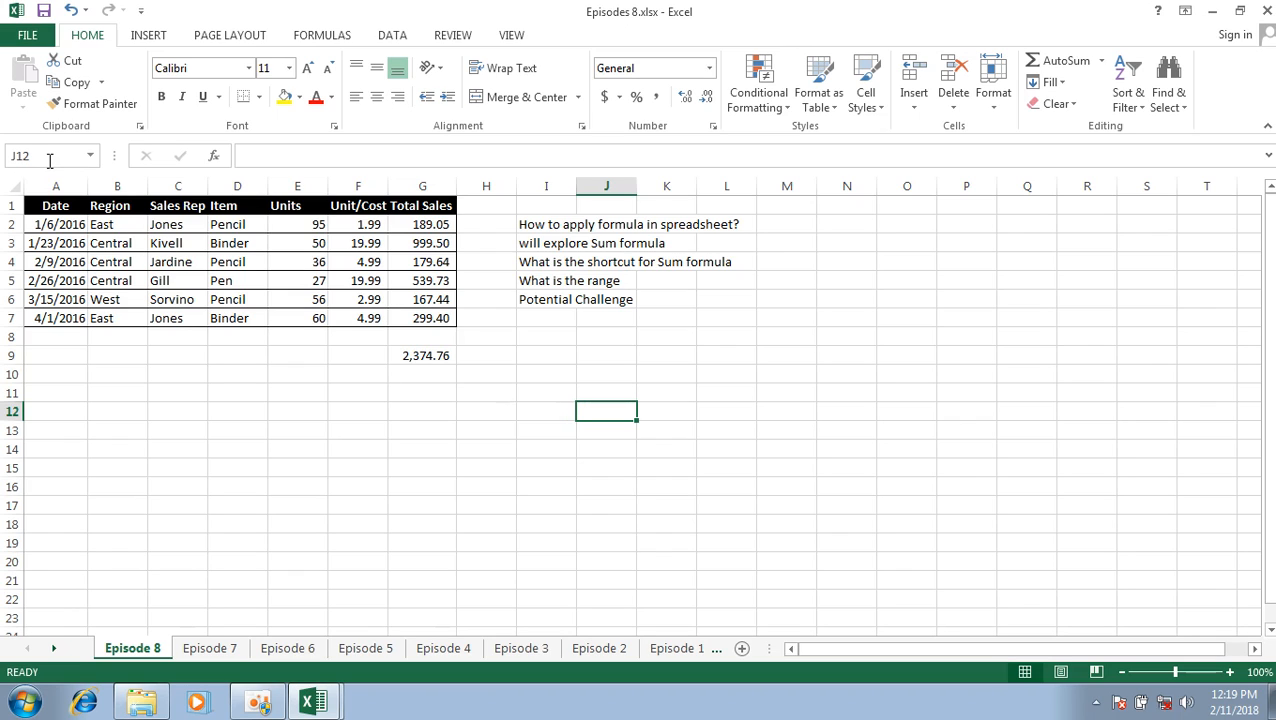
left_click(187, 432)
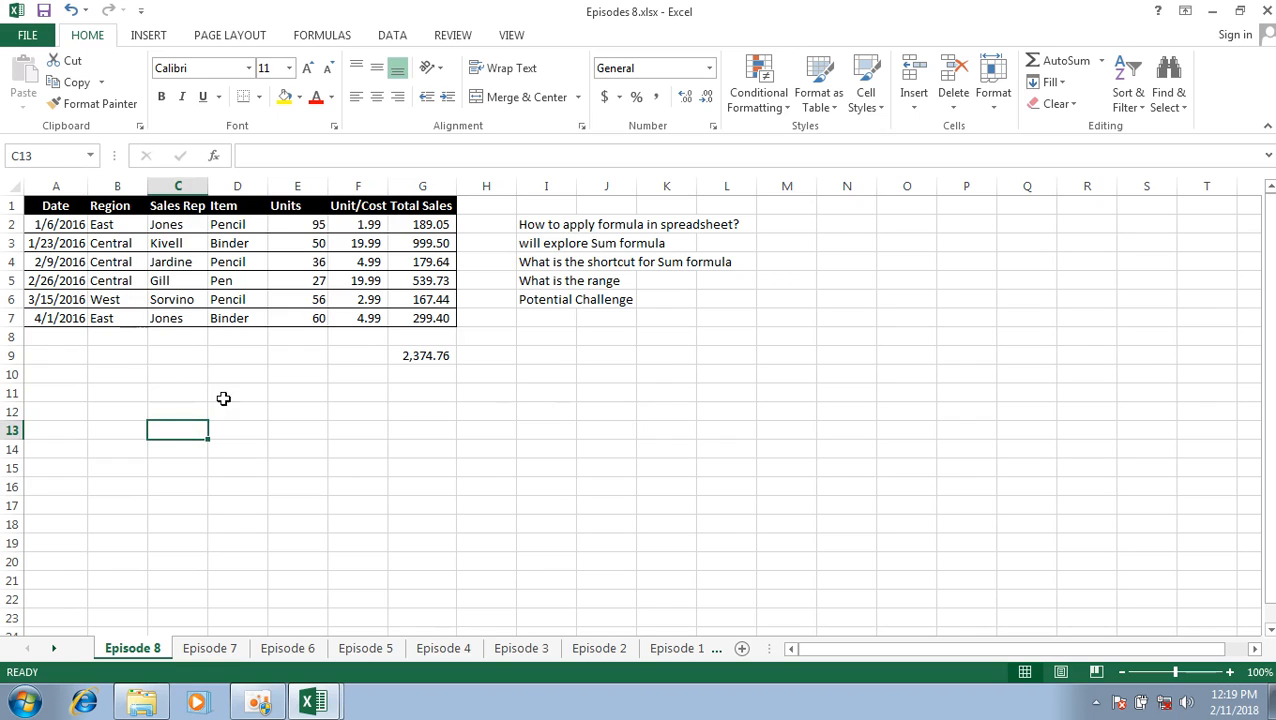
- Extend the selection from the total in G9 down to G11 as a range example, and shrink it back to G9
left_click(429, 353)
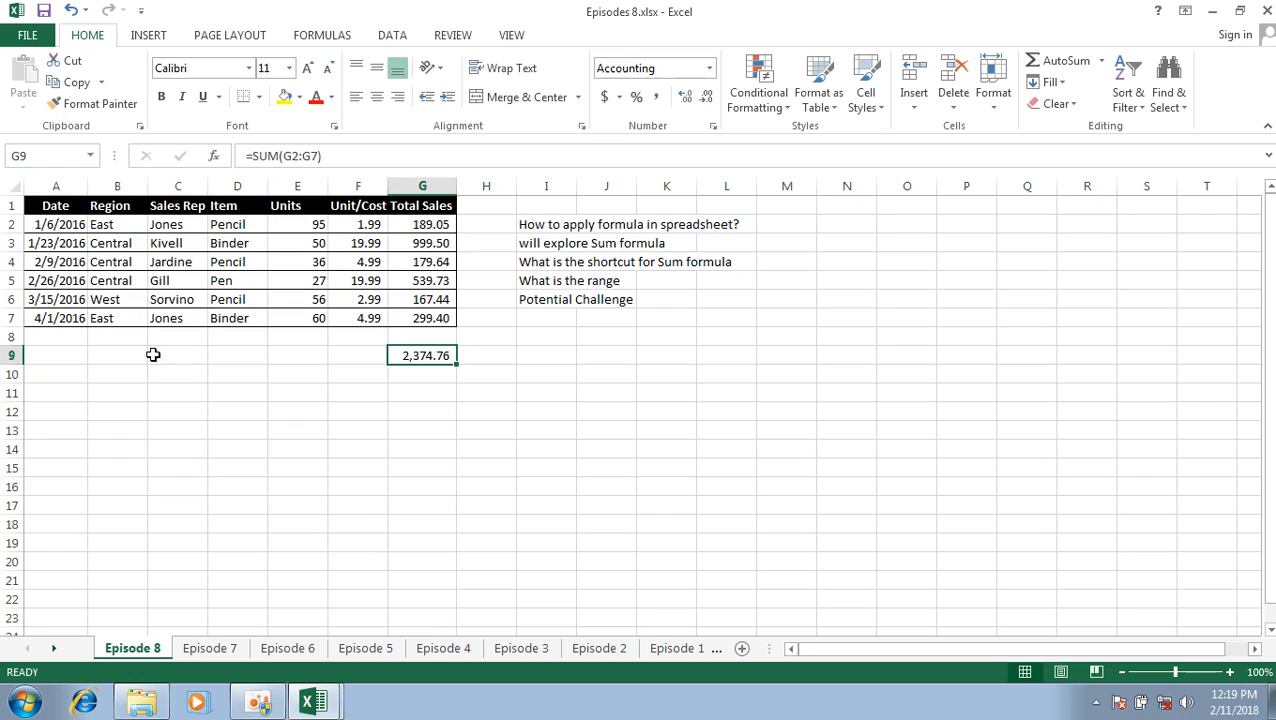
key("shift+Down")
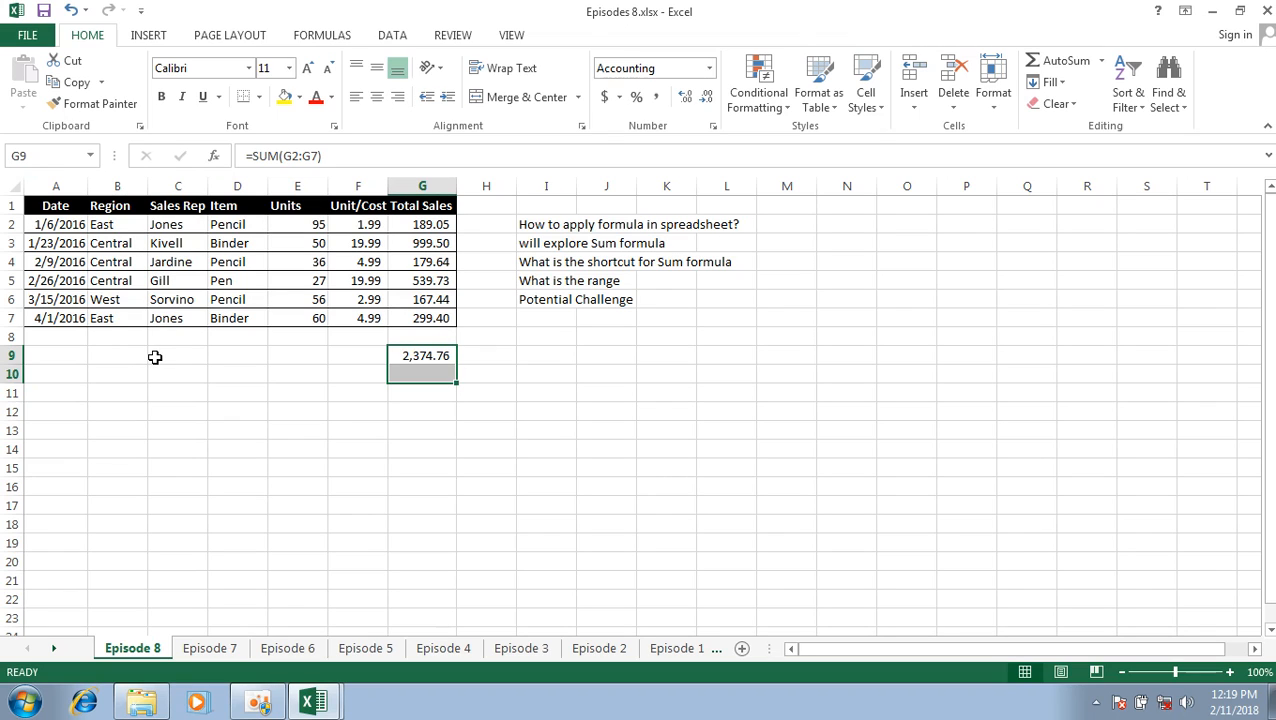
key("shift+Down")
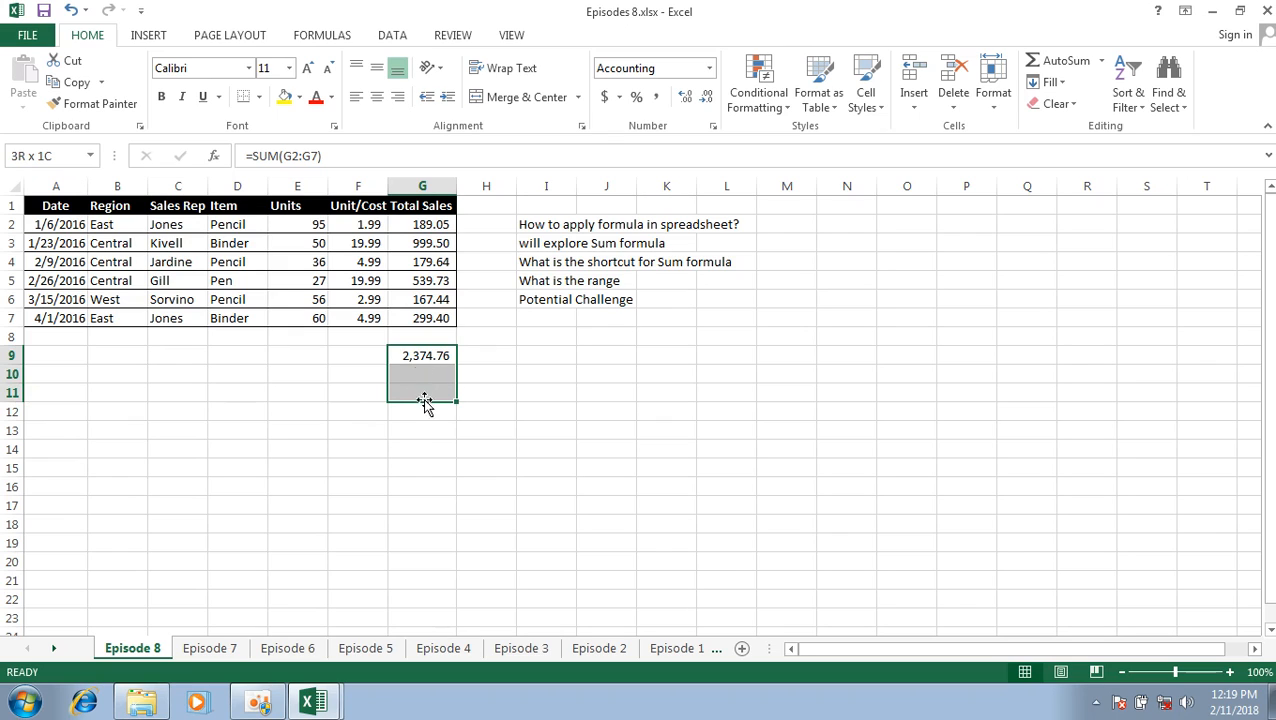
key("shift+Up")
key("shift+Up")
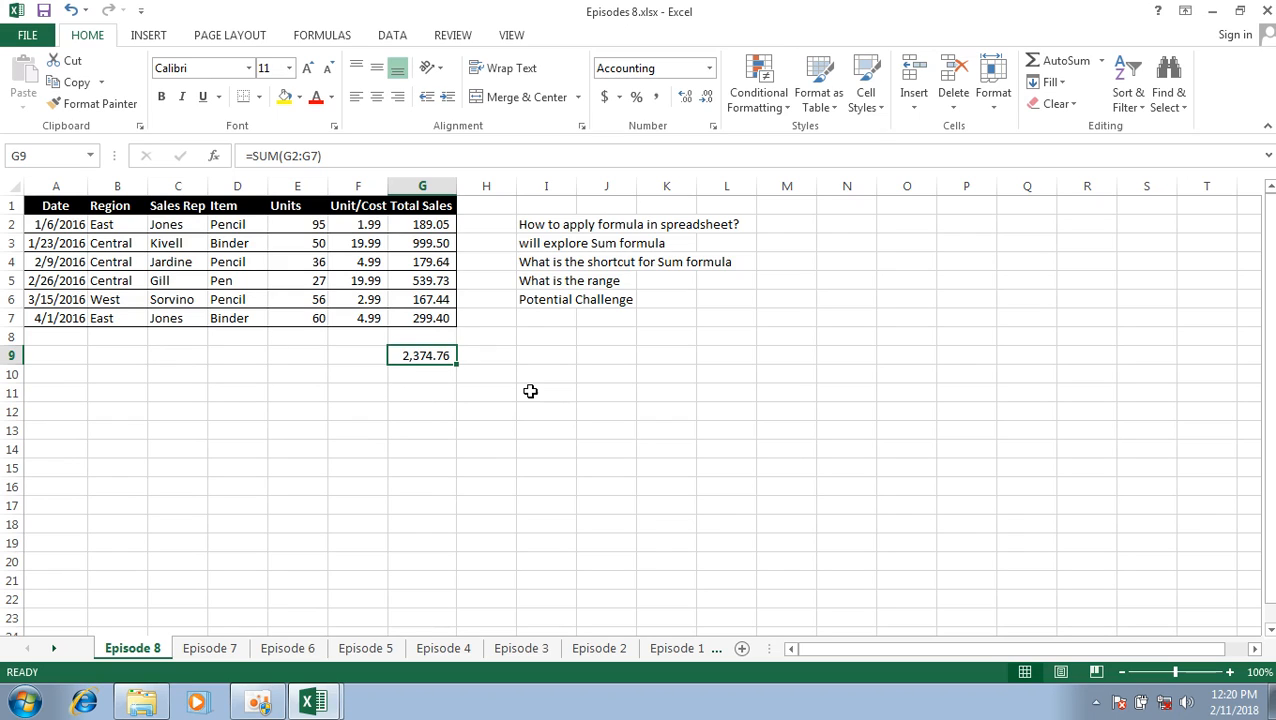
- Label cell F8 "Shortcut" and cell F9 "Sum" beside the Total Sales results
key("Up")
key("Left")
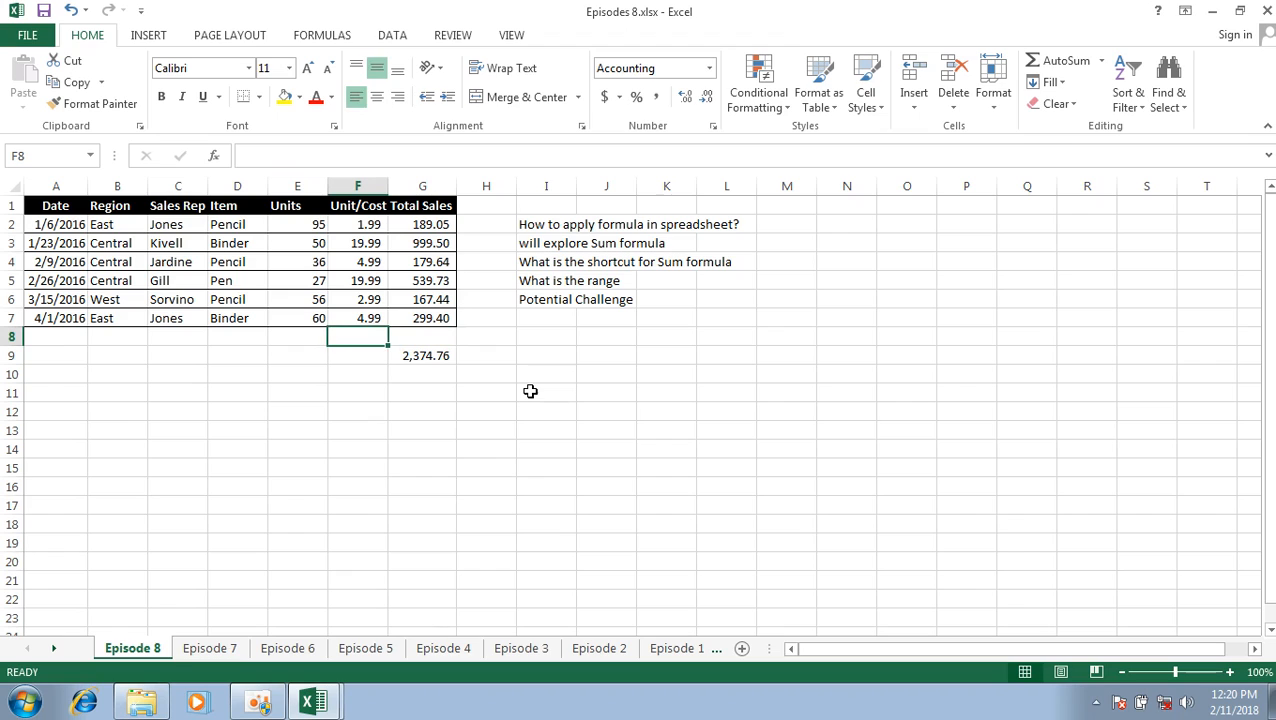
type("Shortcut")
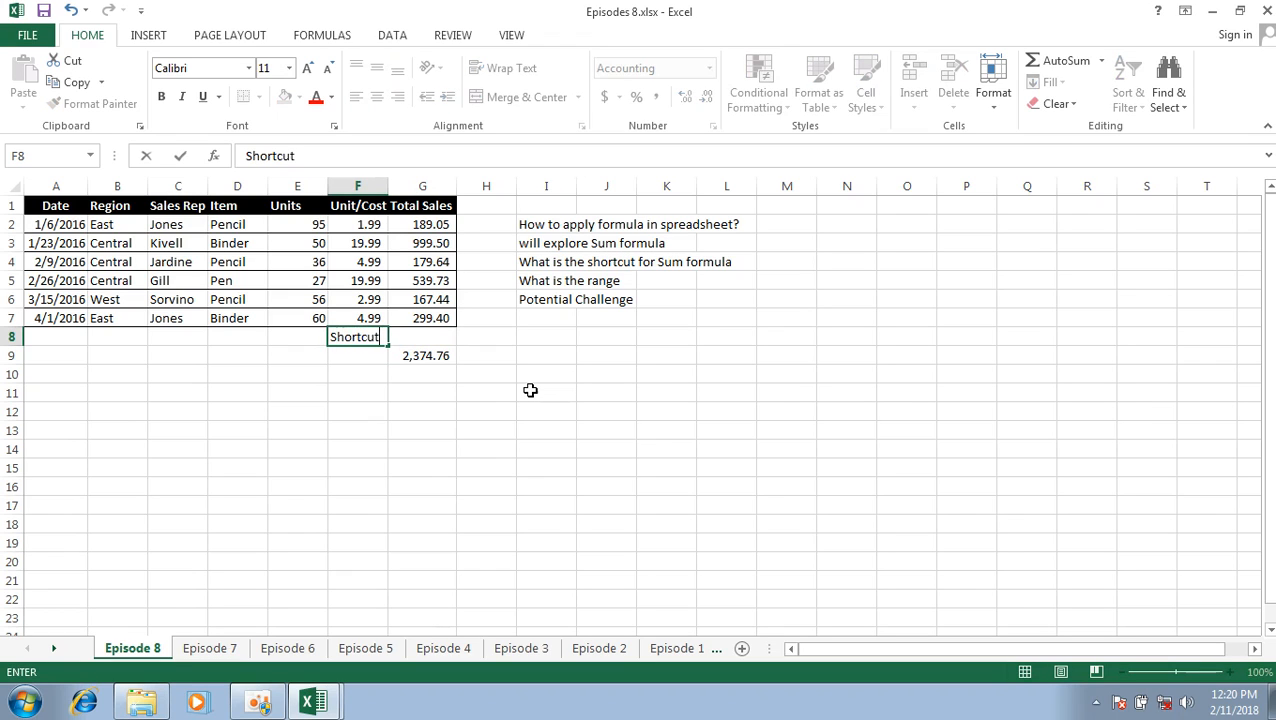
key("Return")
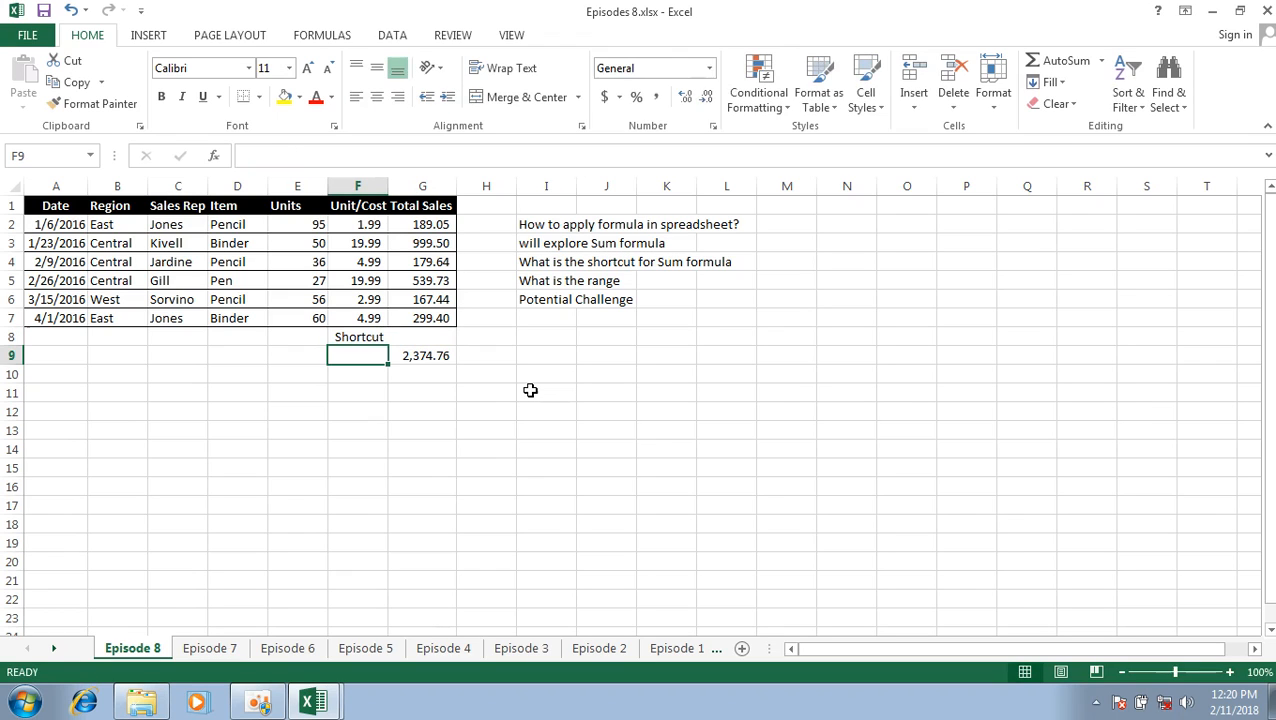
type("Sum")
key("Return")
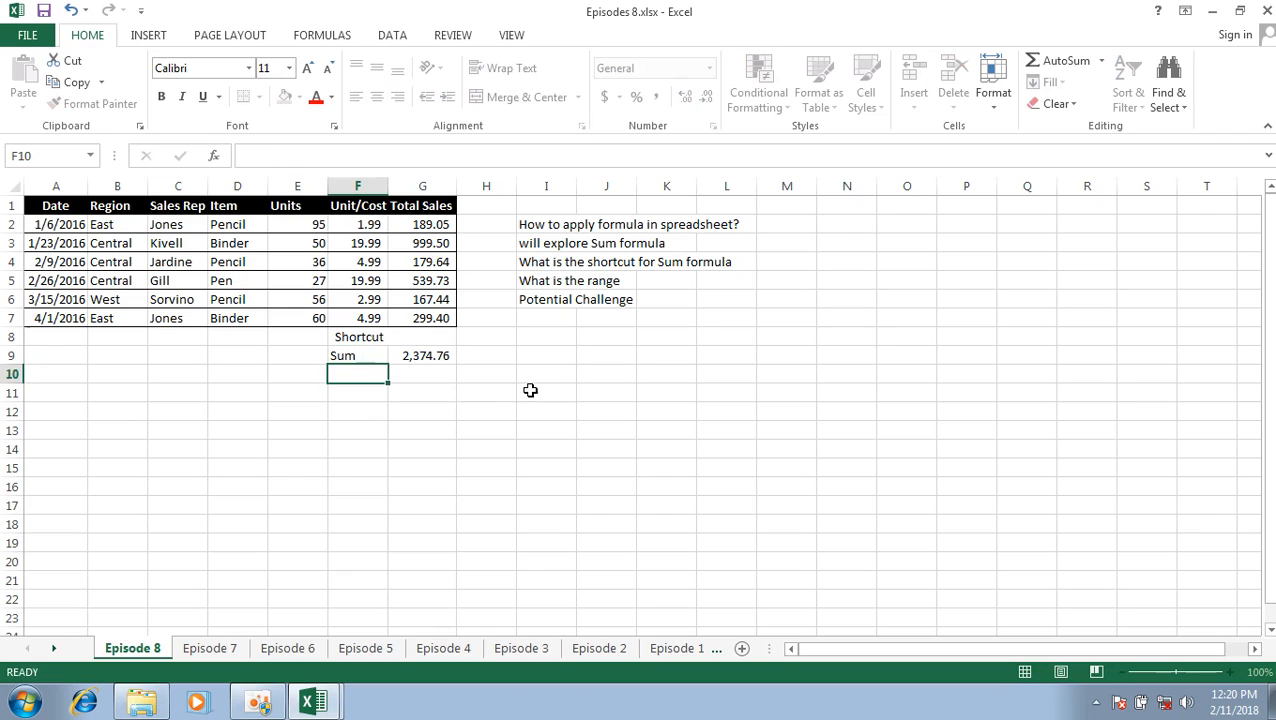
- Insert an automatic sum =SUM(G2:G7) in cell G8 beside the Shortcut label, keeping G8 selected
key("Up")
key("Up")
key("Right")
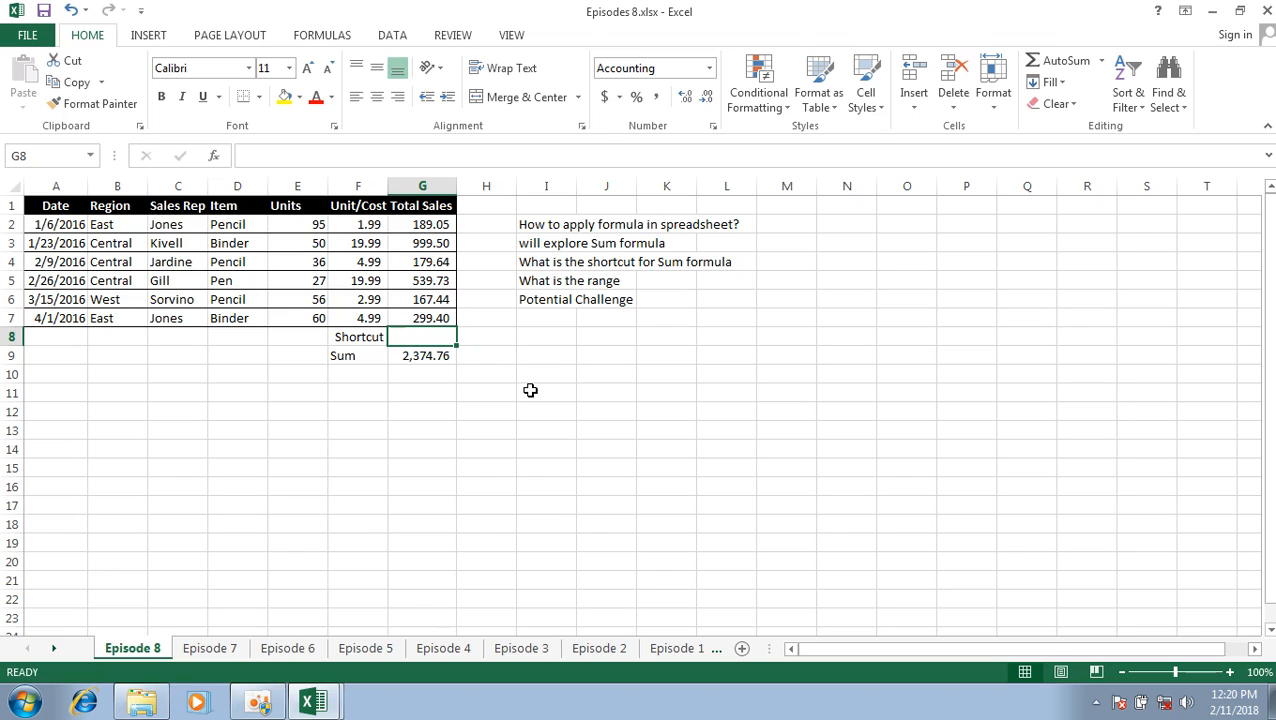
key("Down")
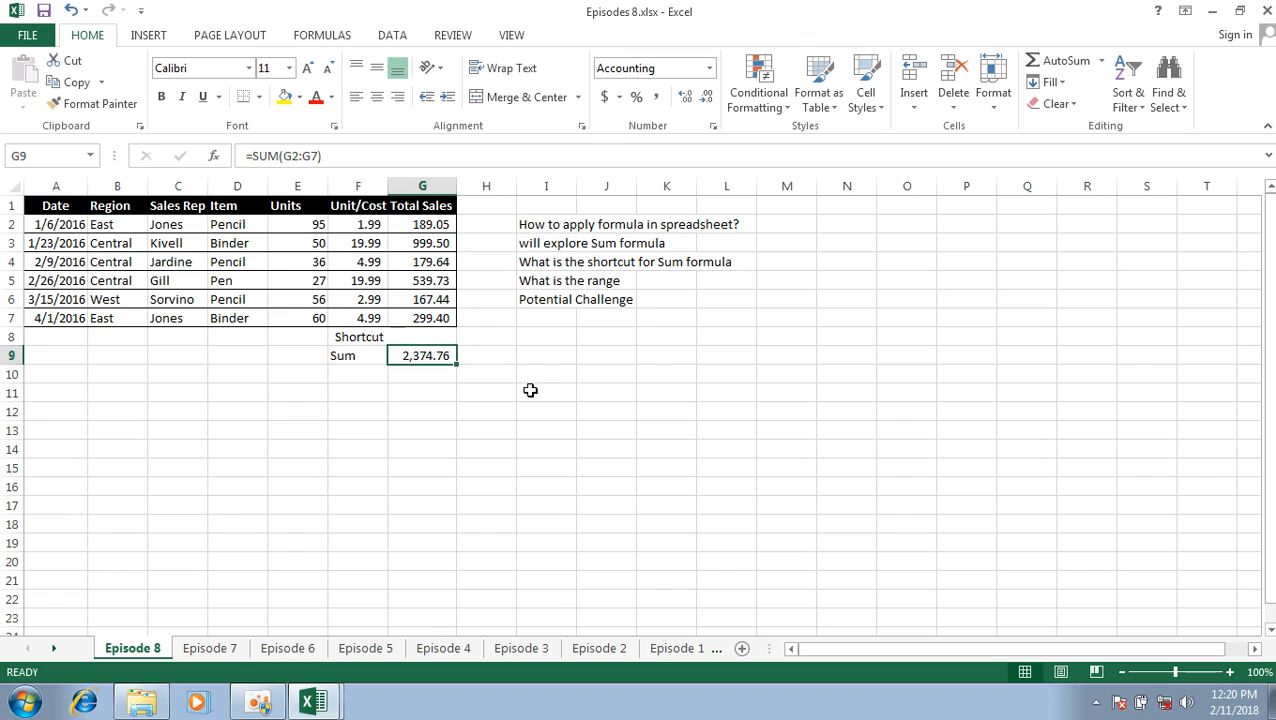
key("Up")
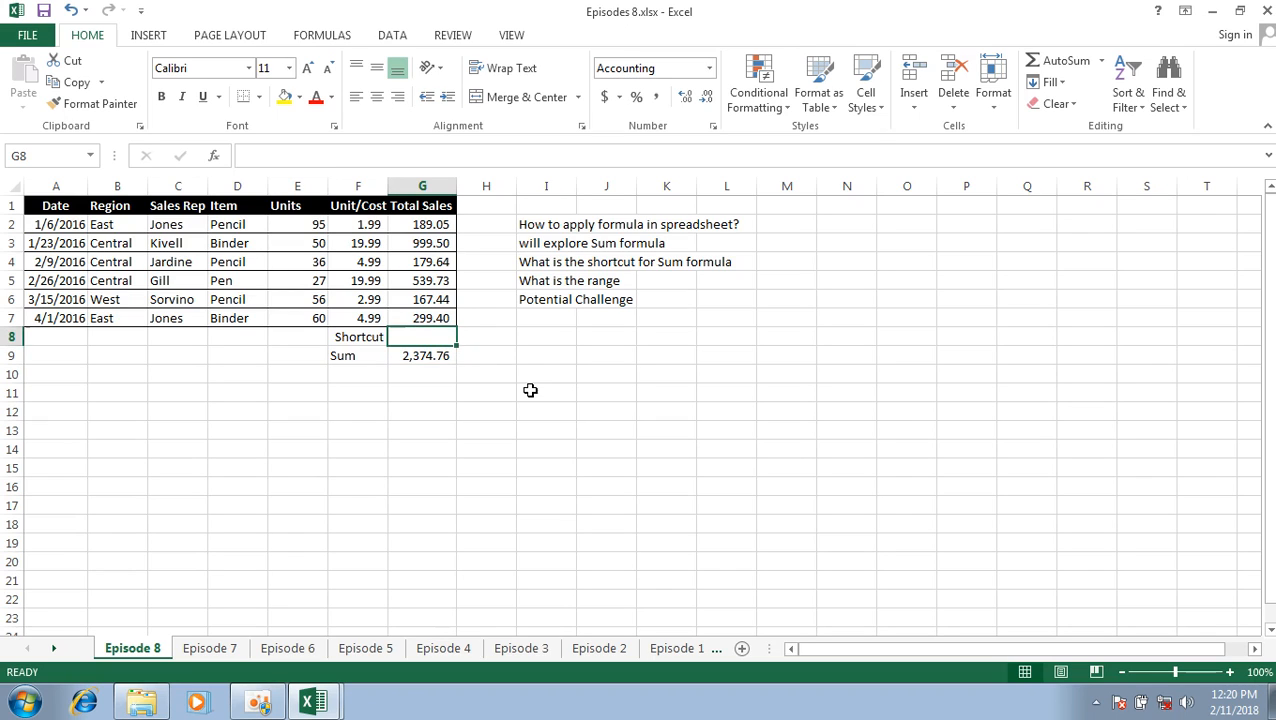
key("Left")
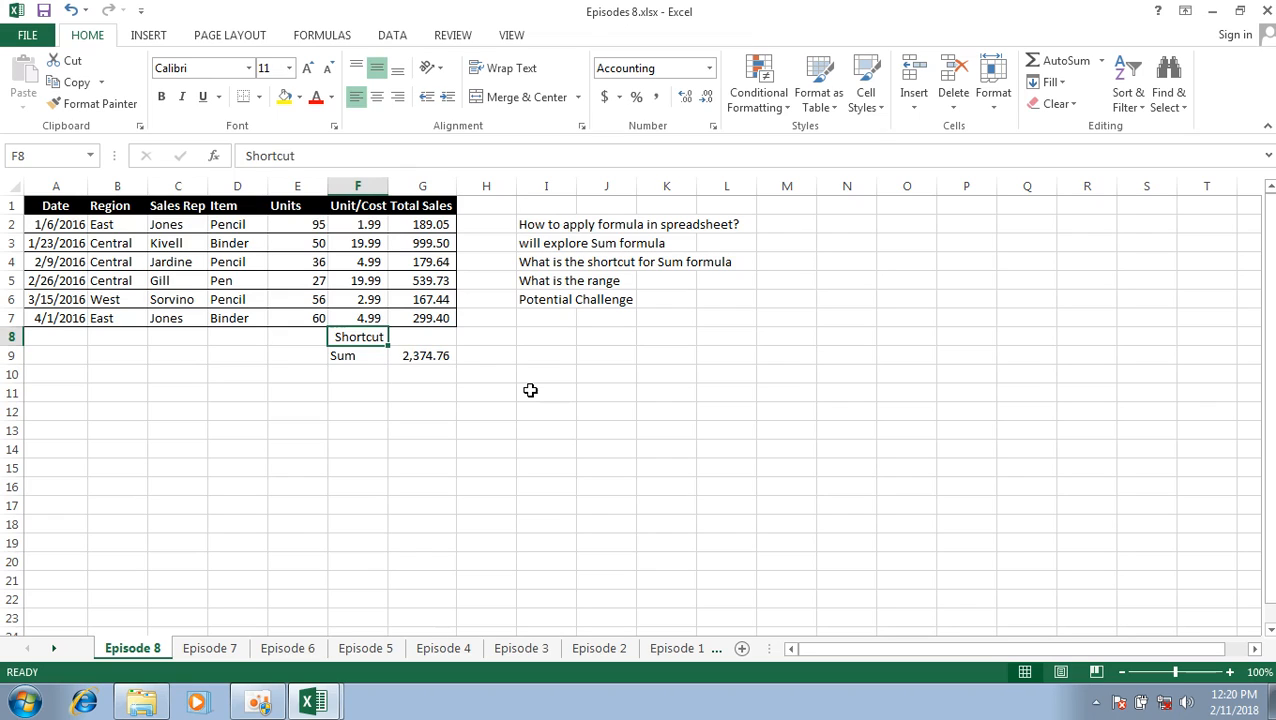
key("Right")
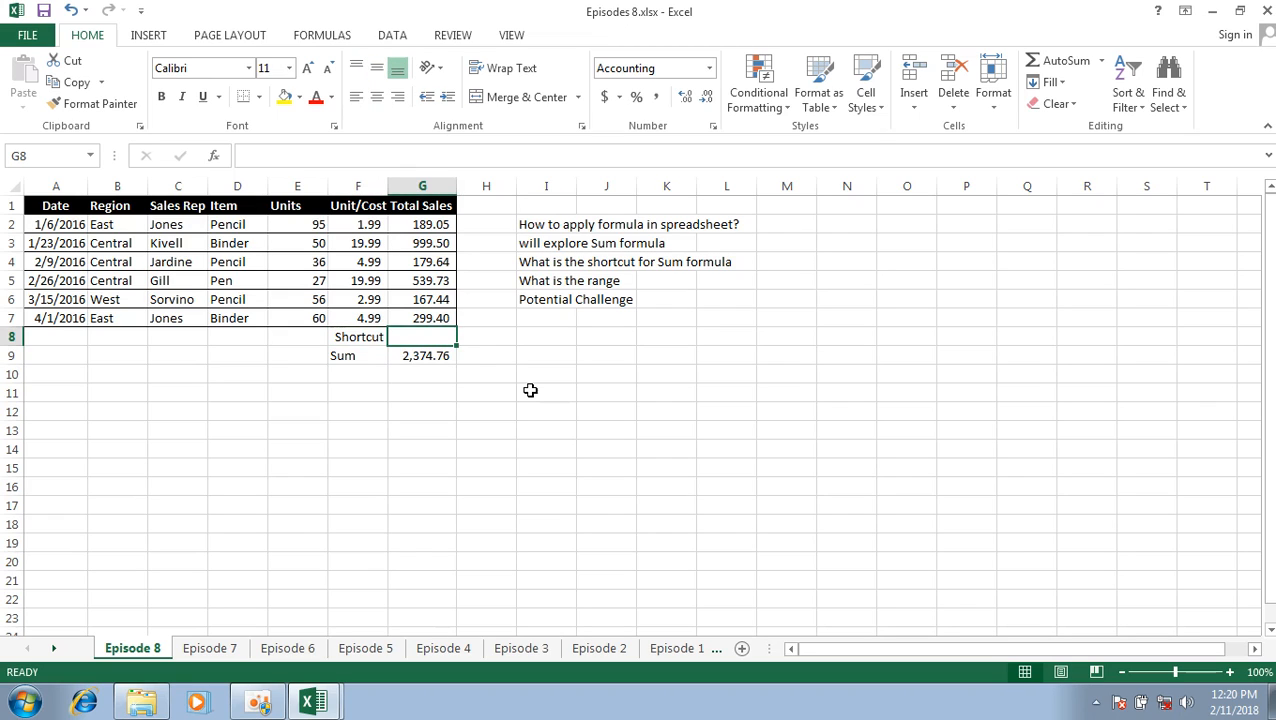
key("Left")
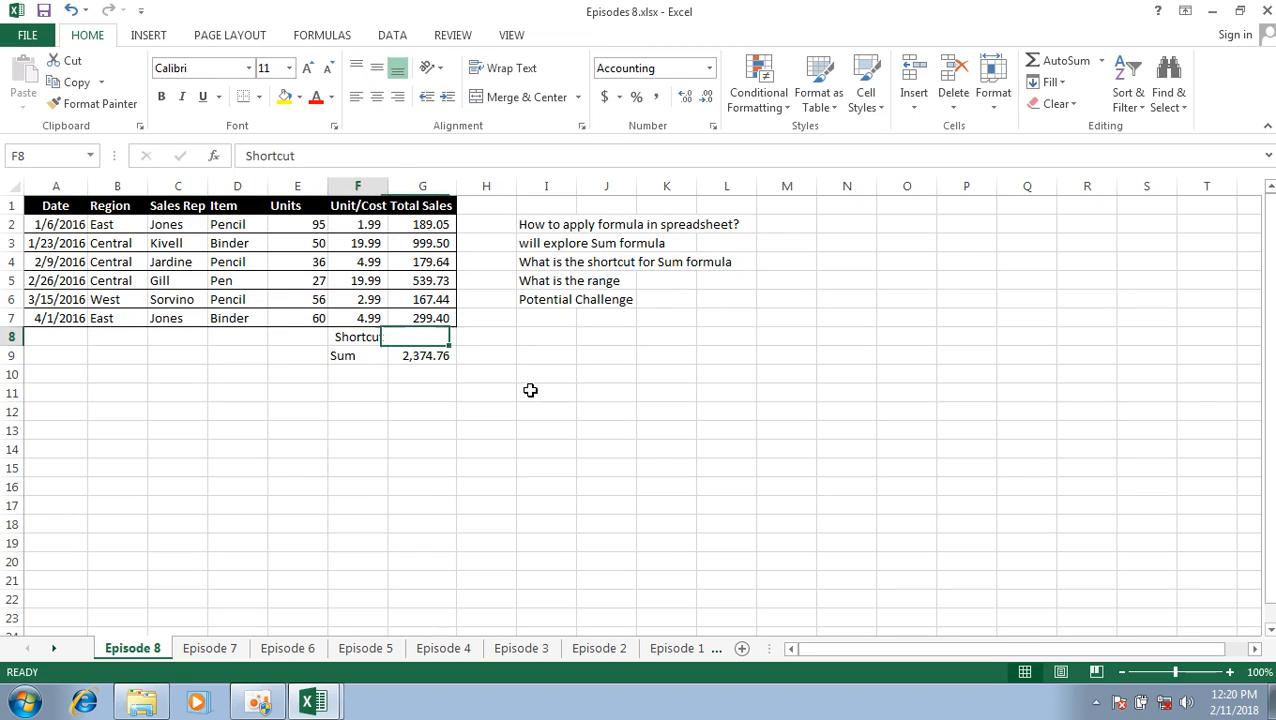
key("Right")
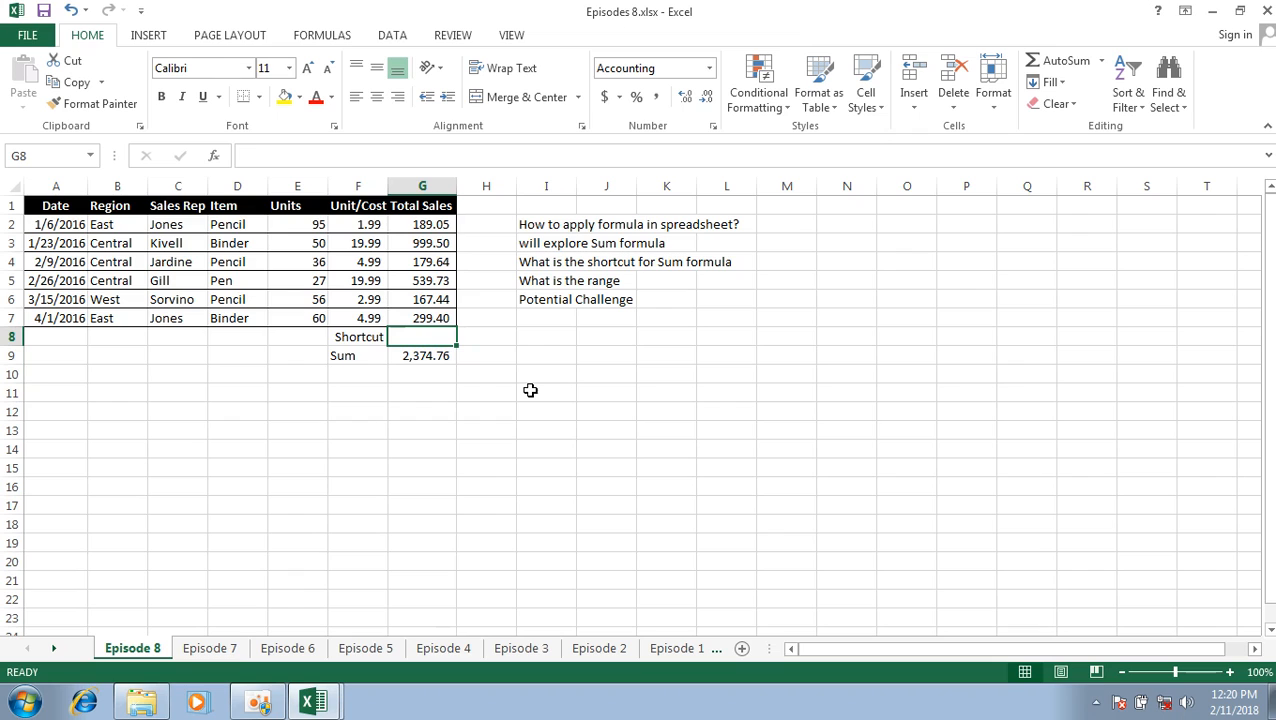
key("alt+equal")
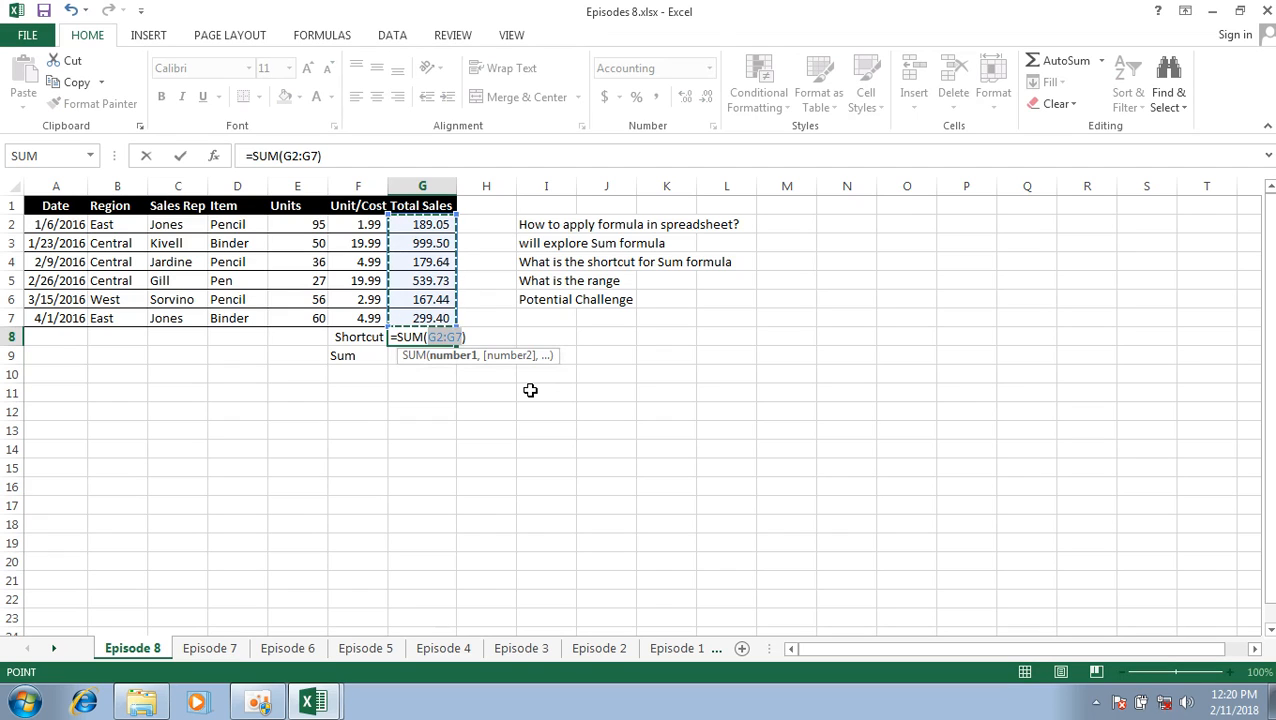
key("ctrl+Return")
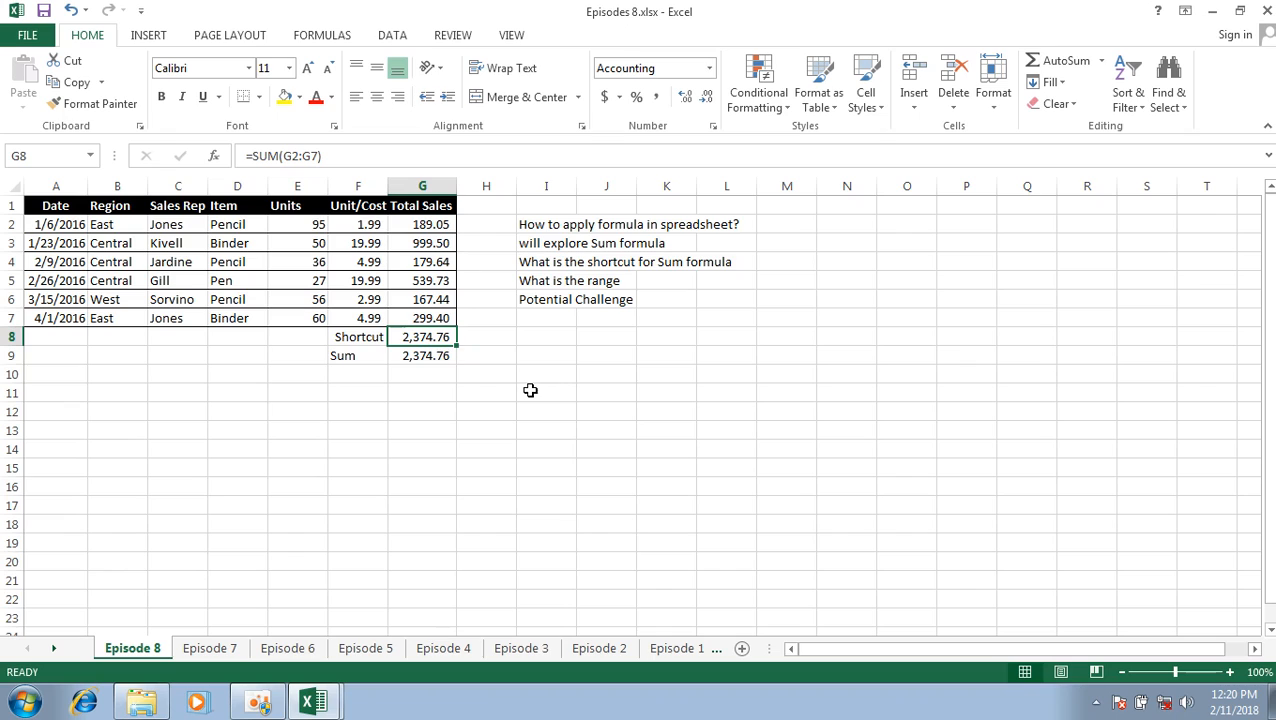
- Go through the Sales Rep entries in column C, from the header row down to row 7
key("Down")
key("Down")
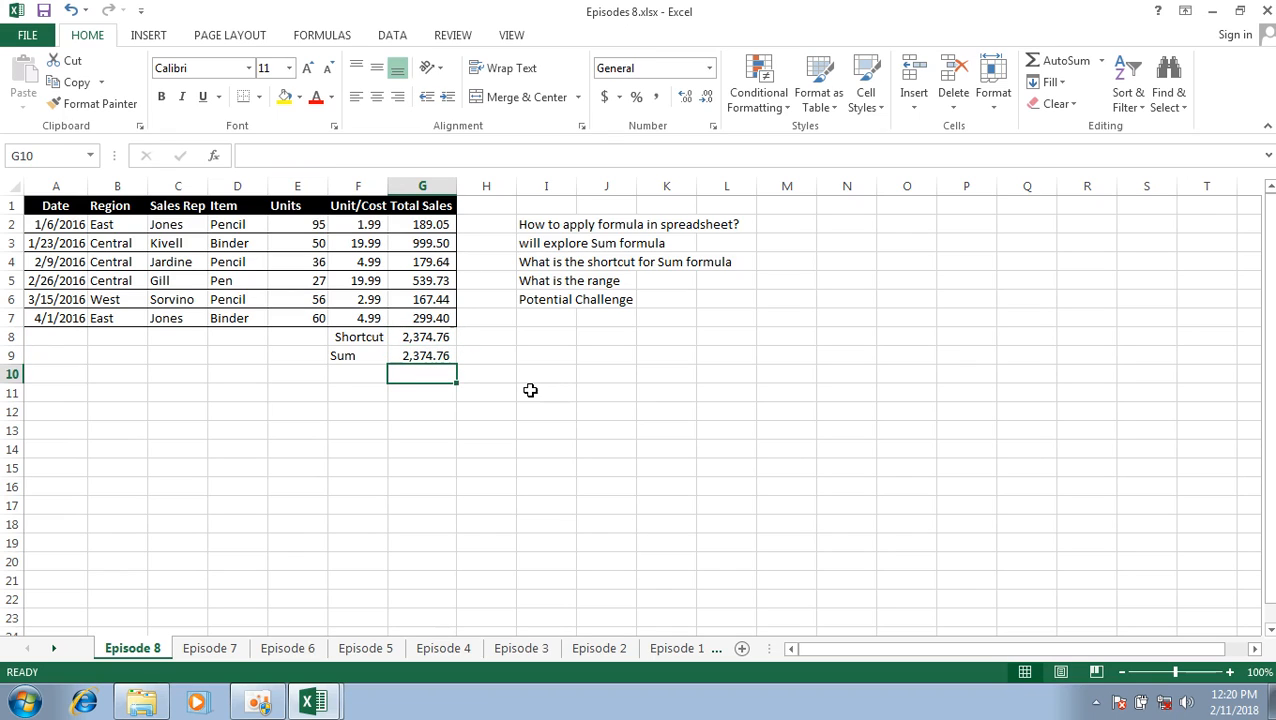
key("Left")
key("Right")
key("Up")
key("Left")
key("Left")
key("Left")
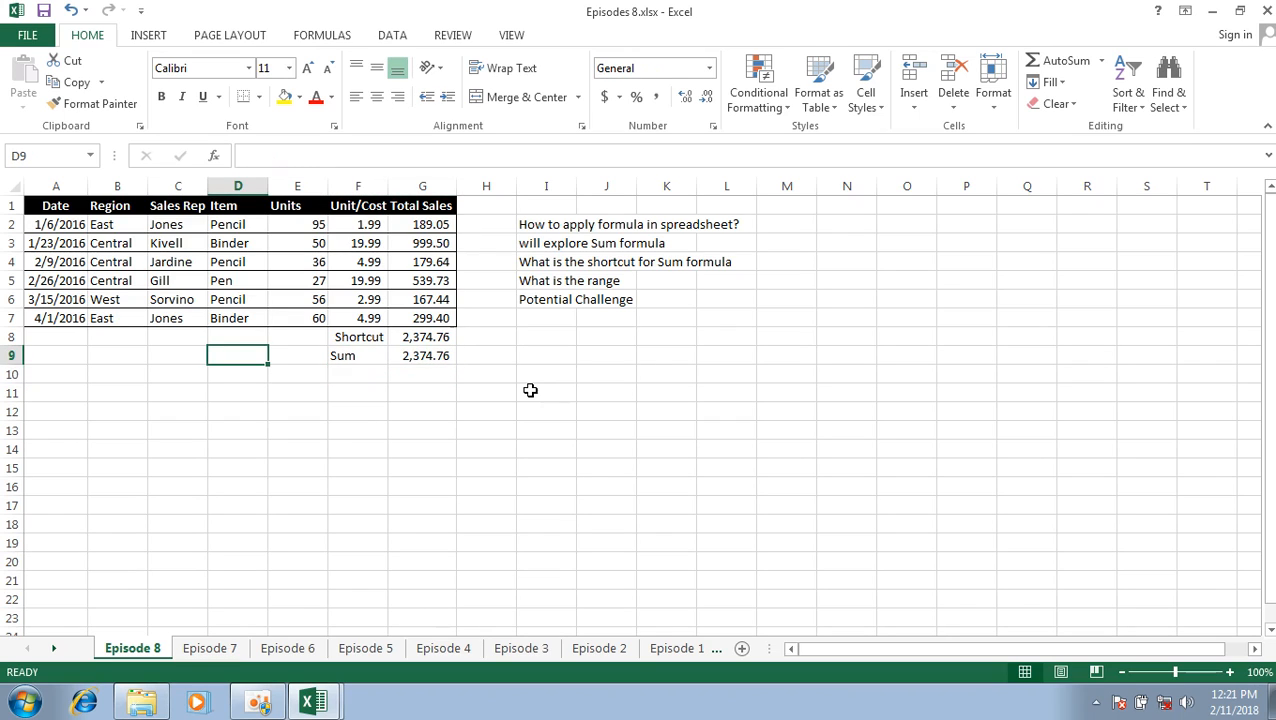
key("Left")
key("Up")
key("Up")
key("Up")
key("Up")
key("Up")
key("Up")
key("Up")
key("Up")
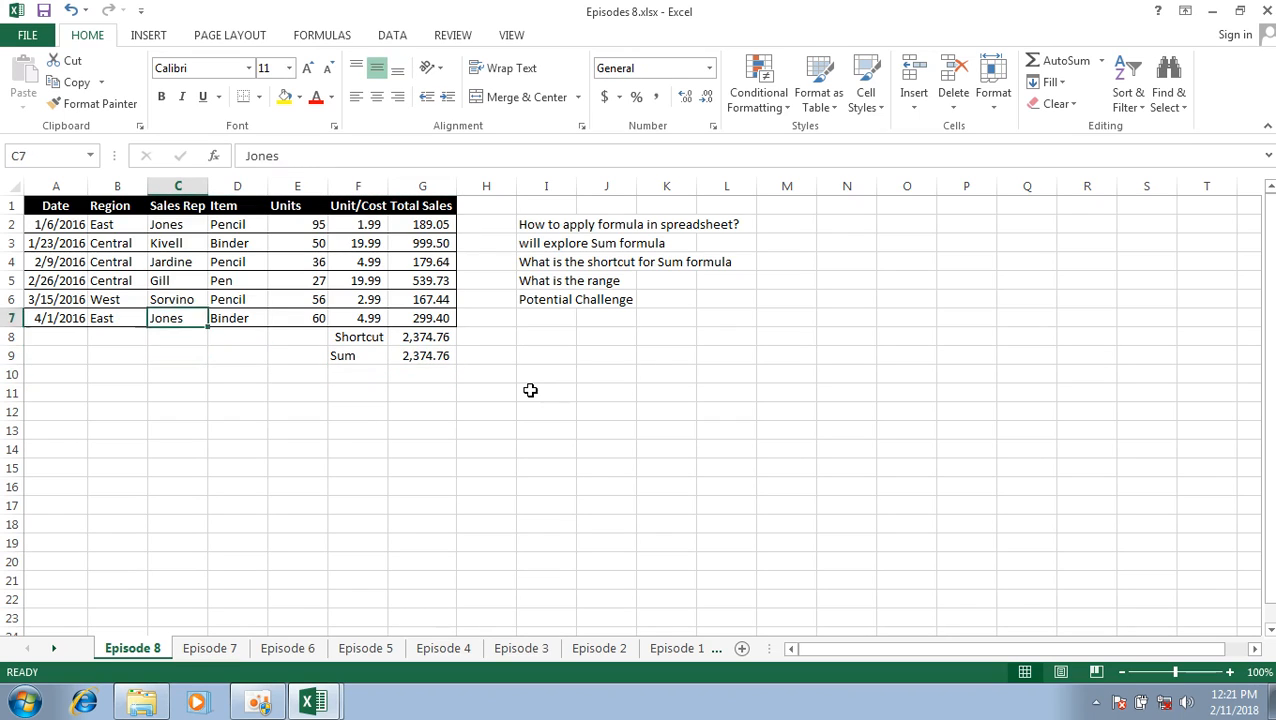
key("Down")
key("Down")
key("Down")
key("Down")
key("Down")
key("Down")
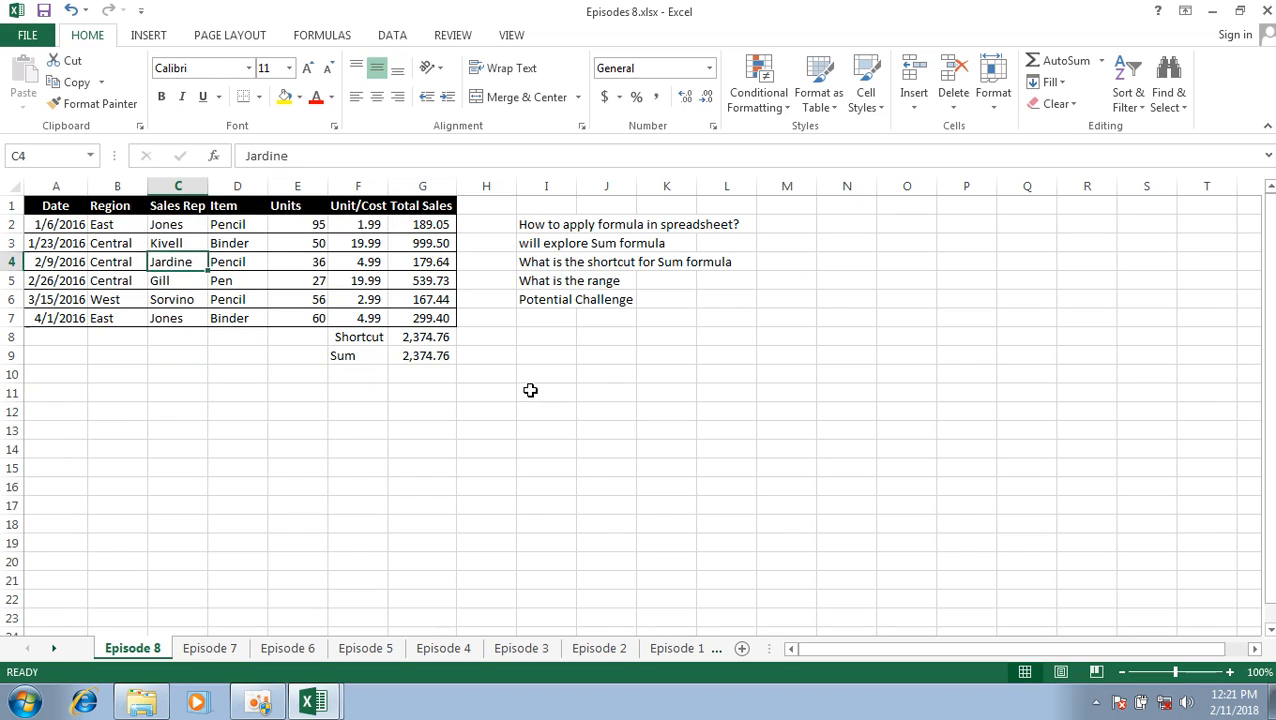
- Compare the sales rep and sales figures in the last data row with those in the first data row
key("Right")
key("Right")
key("Right")
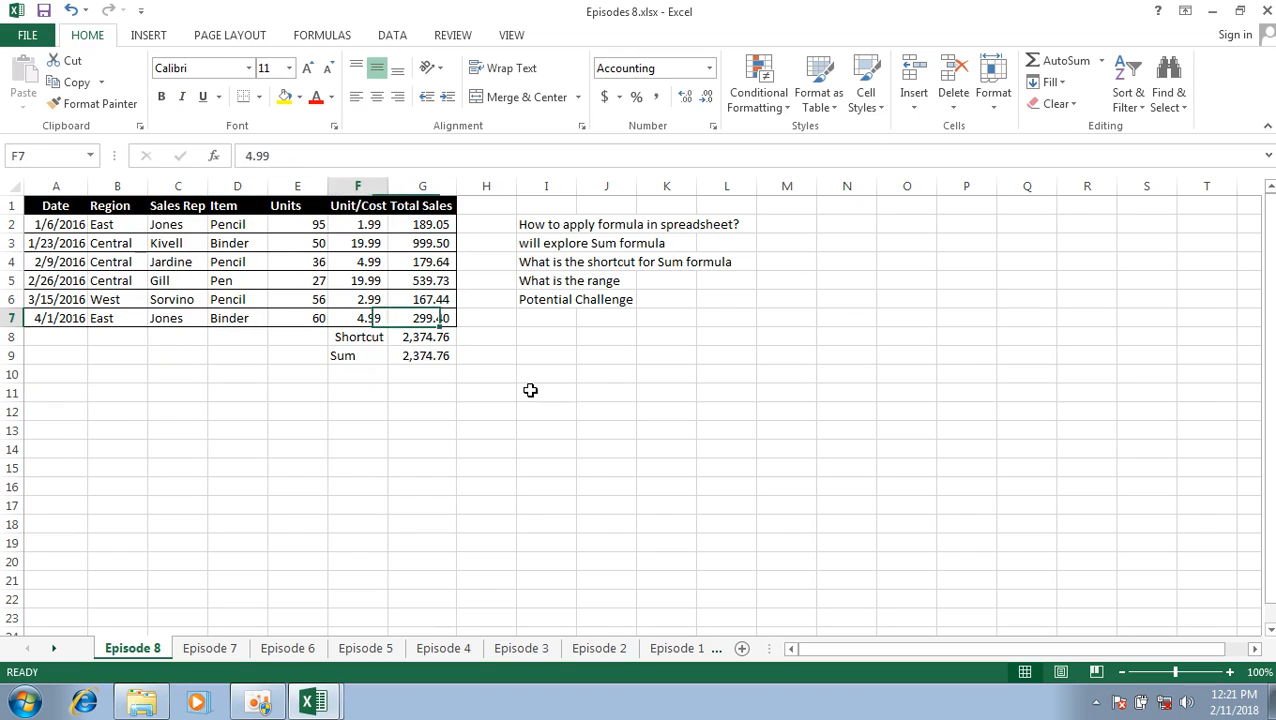
key("Left")
key("Left")
key("Left")
key("Up")
key("Up")
key("Up")
key("Up")
key("Up")
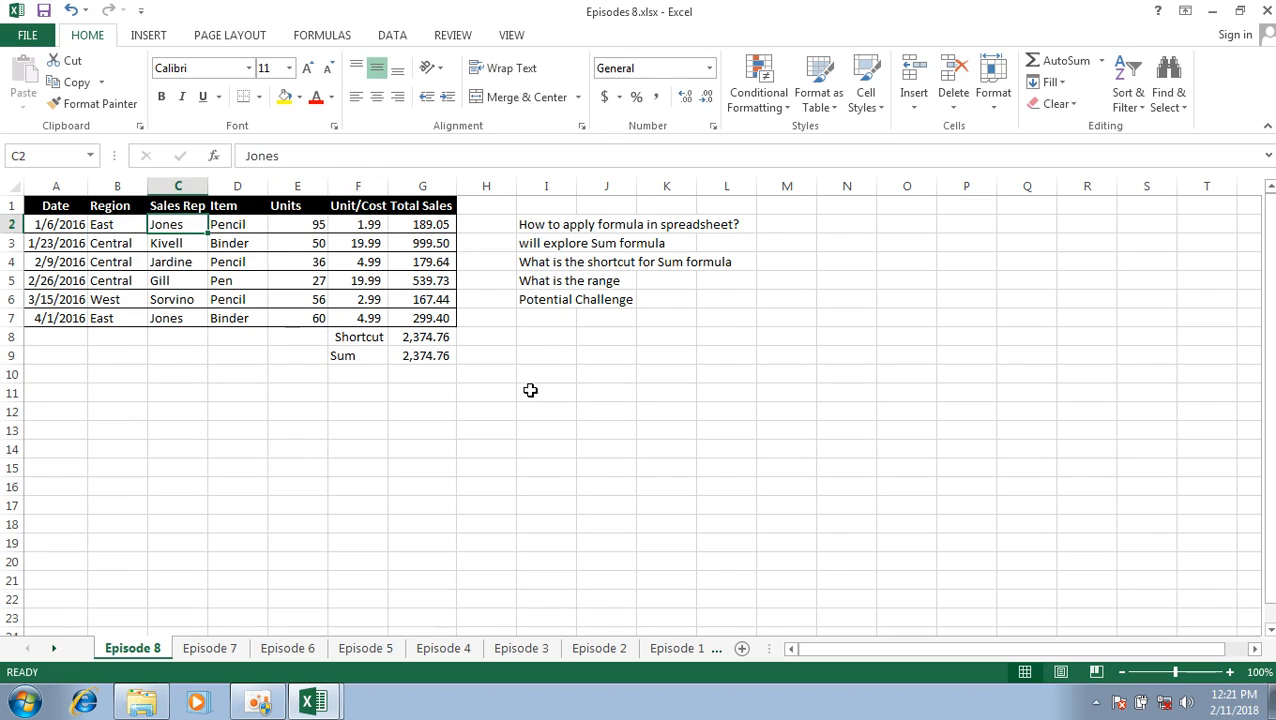
key("Right")
key("Right")
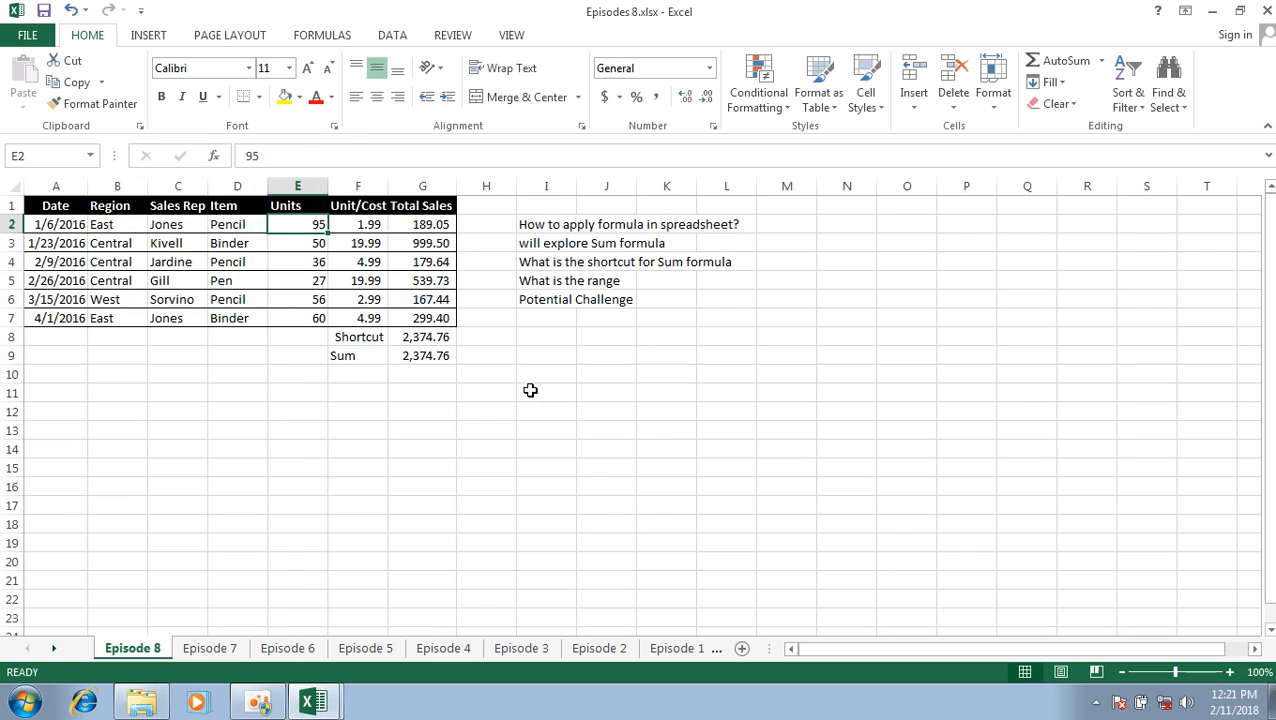
- Set Units, Unit/Cost and Total Sales in row 7 (E7, F7 and G7) to 0
key("Left")
key("Left")
key("ctrl+Down")
key("Right")
key("Right")
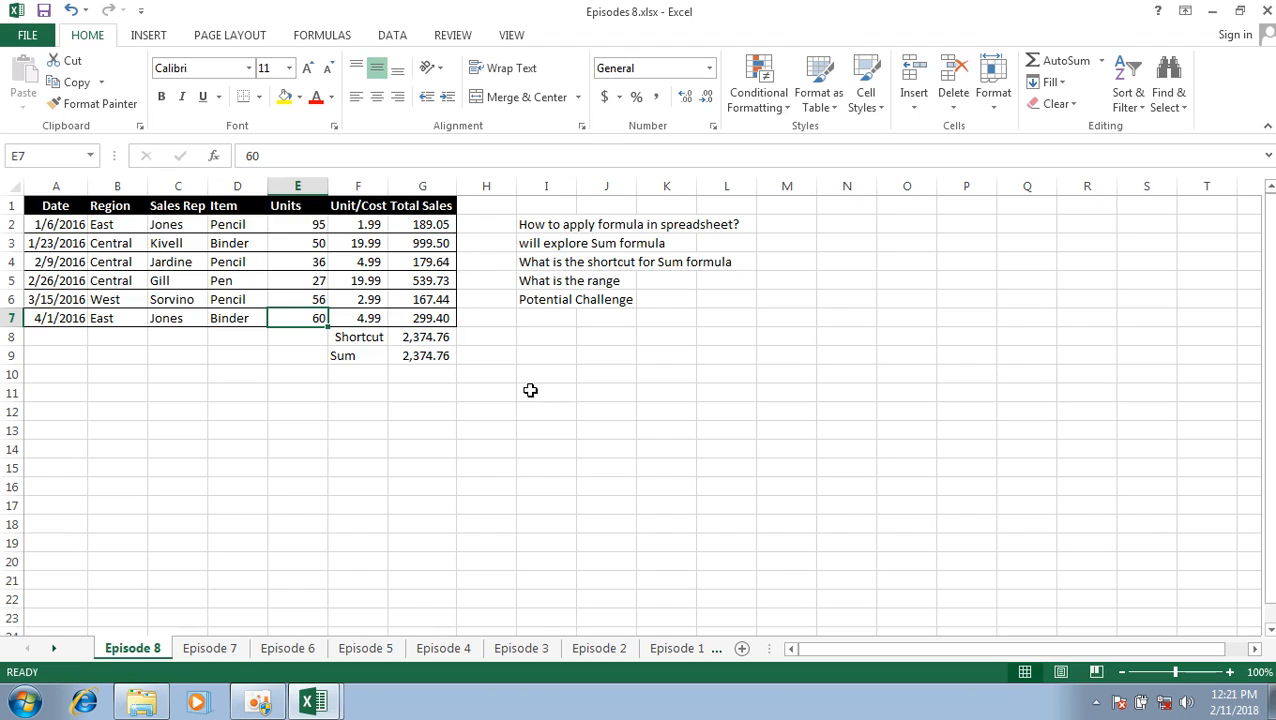
type("0")
key("Tab")
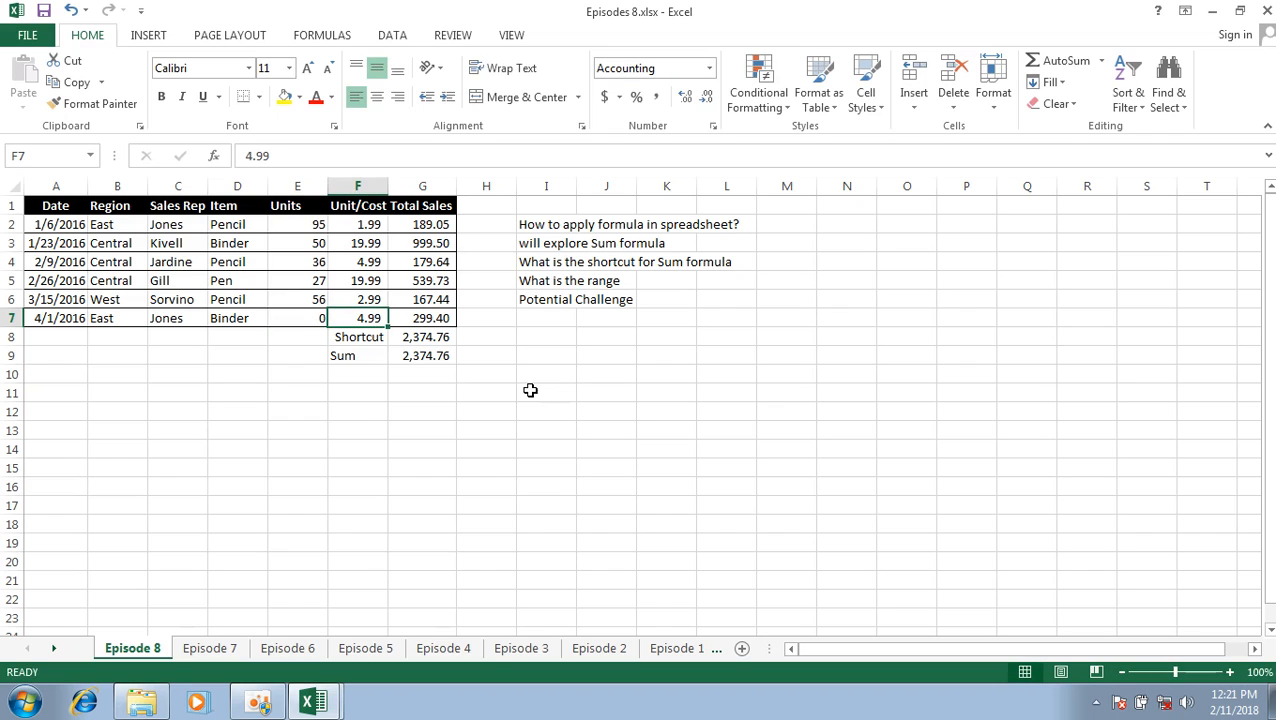
type("0")
key("Tab")
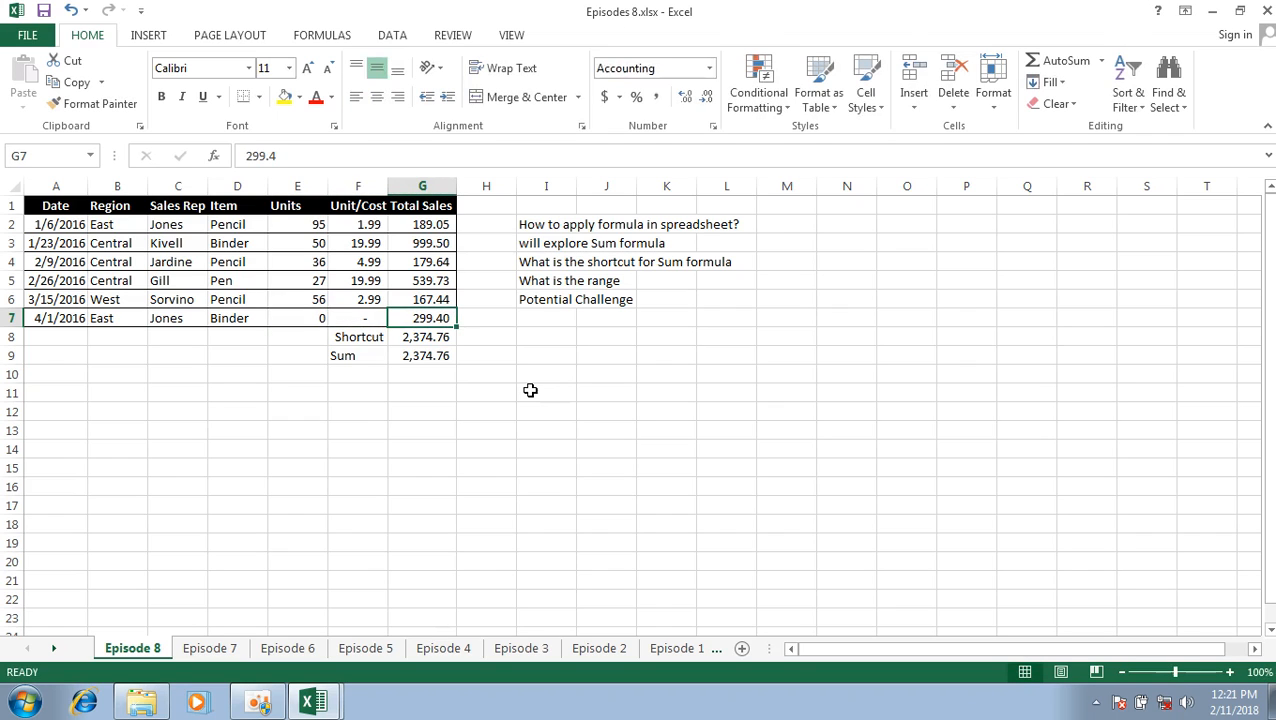
type("0")
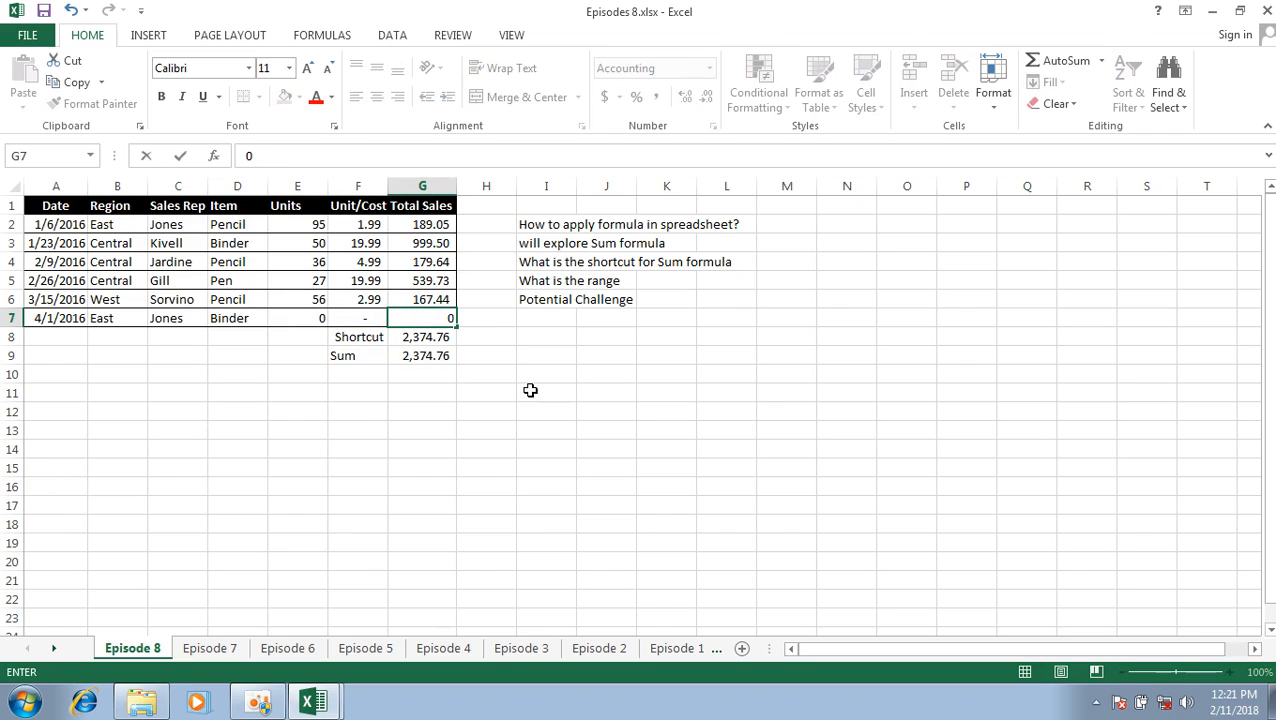
key("Tab")
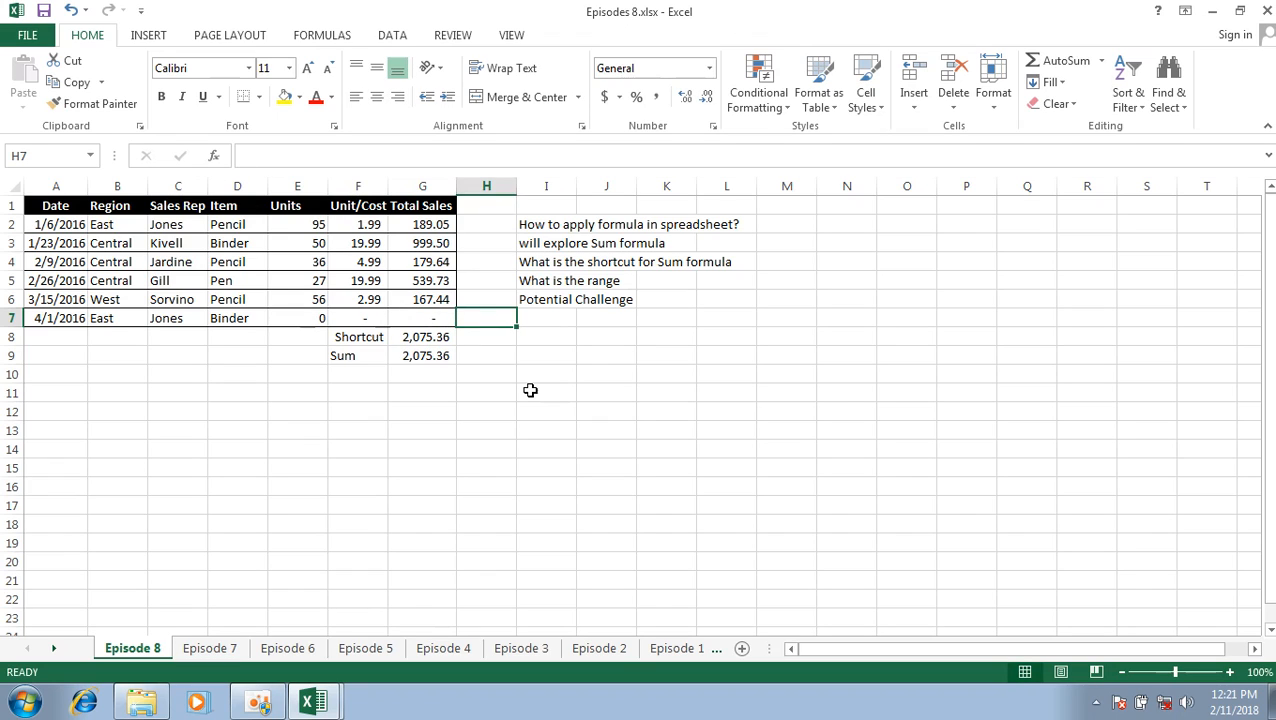
- Review the row 7 entries from the zeroed sales figures back to the Date column
key("Left")
key("Left")
key("Left")
key("Right")
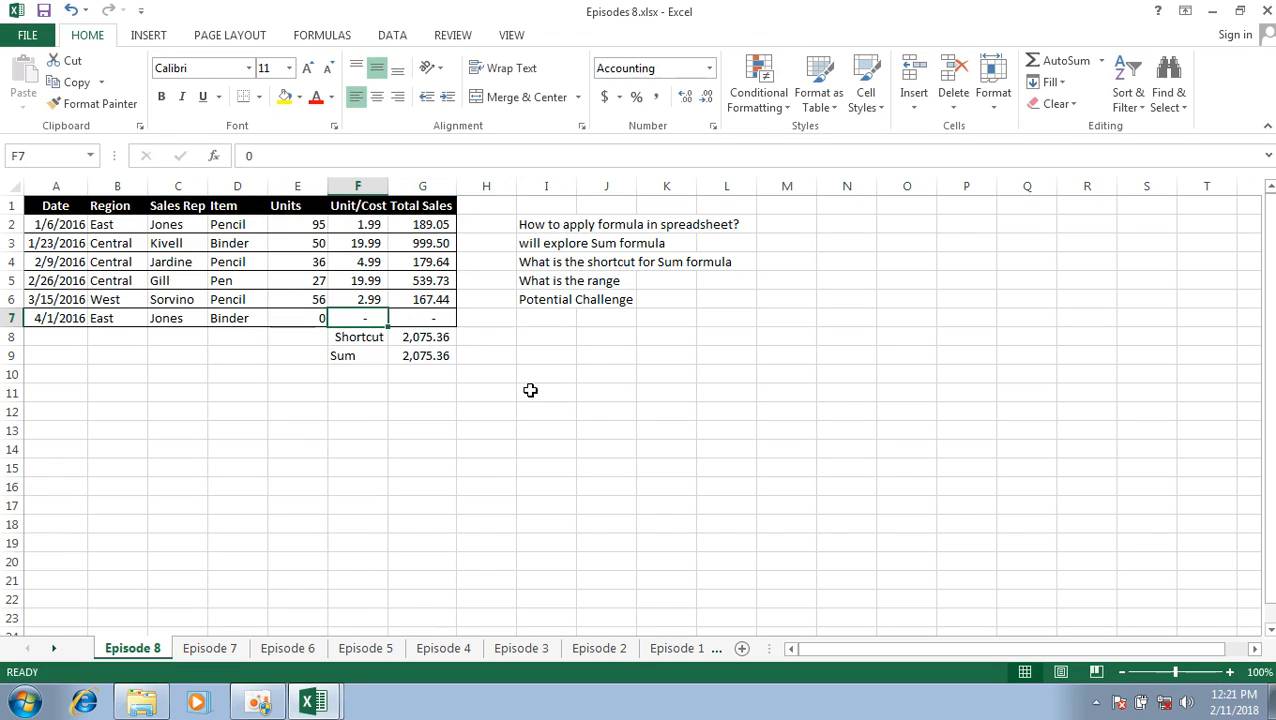
key("Left")
key("Right")
key("Left")
key("Left")
key("Left")
key("Left")
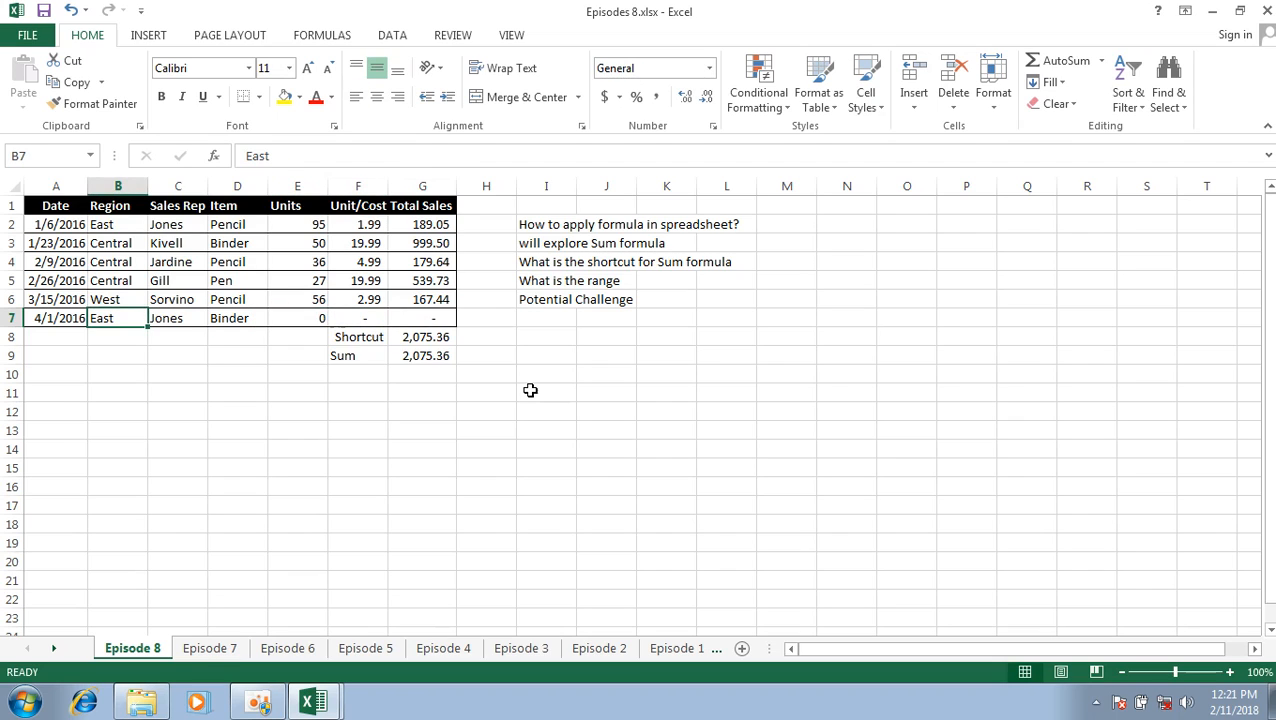
key("Left")
- Replace the Units value in row 7 (E7) with the formula =NA()
key("Right")
key("Right")
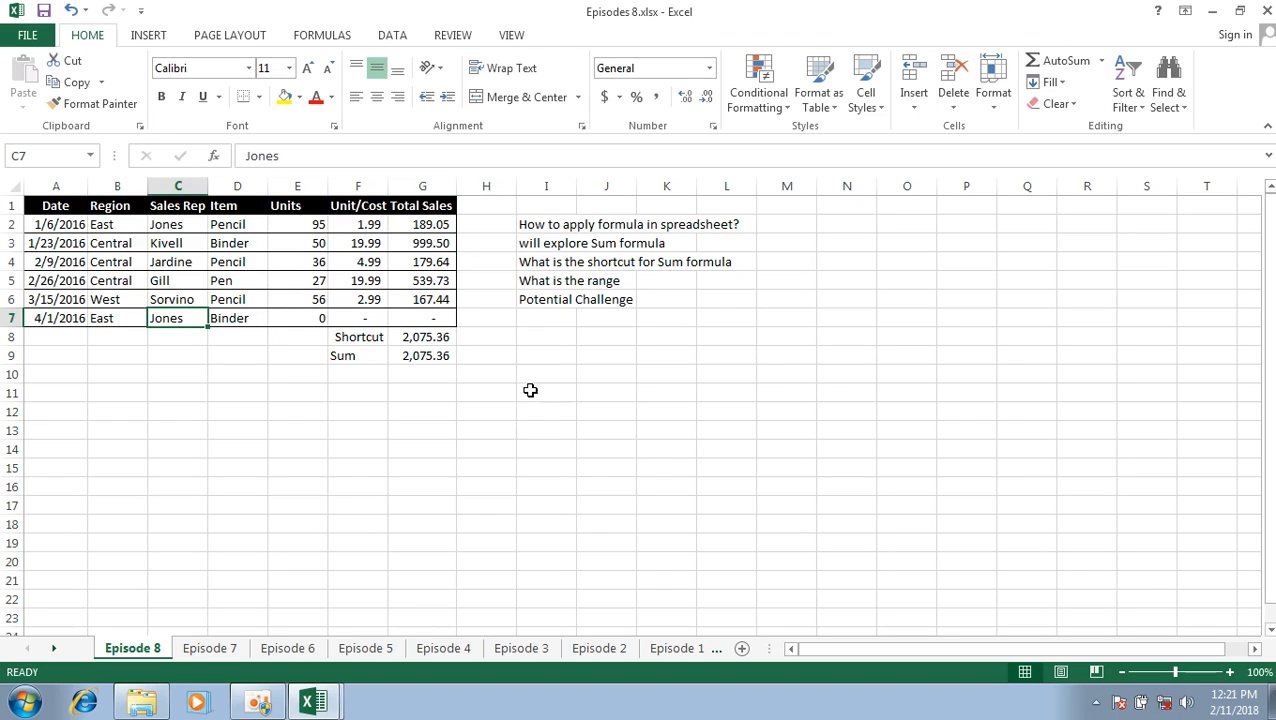
key("Right")
key("Right")
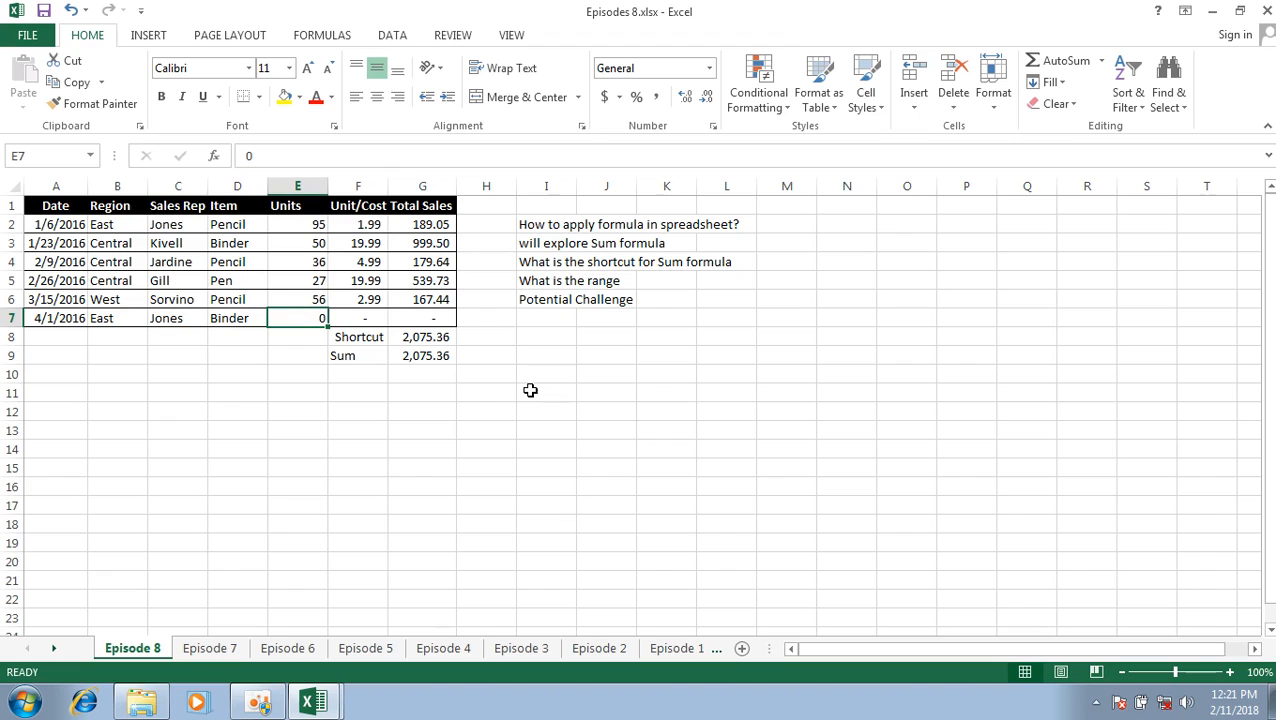
type("=na")
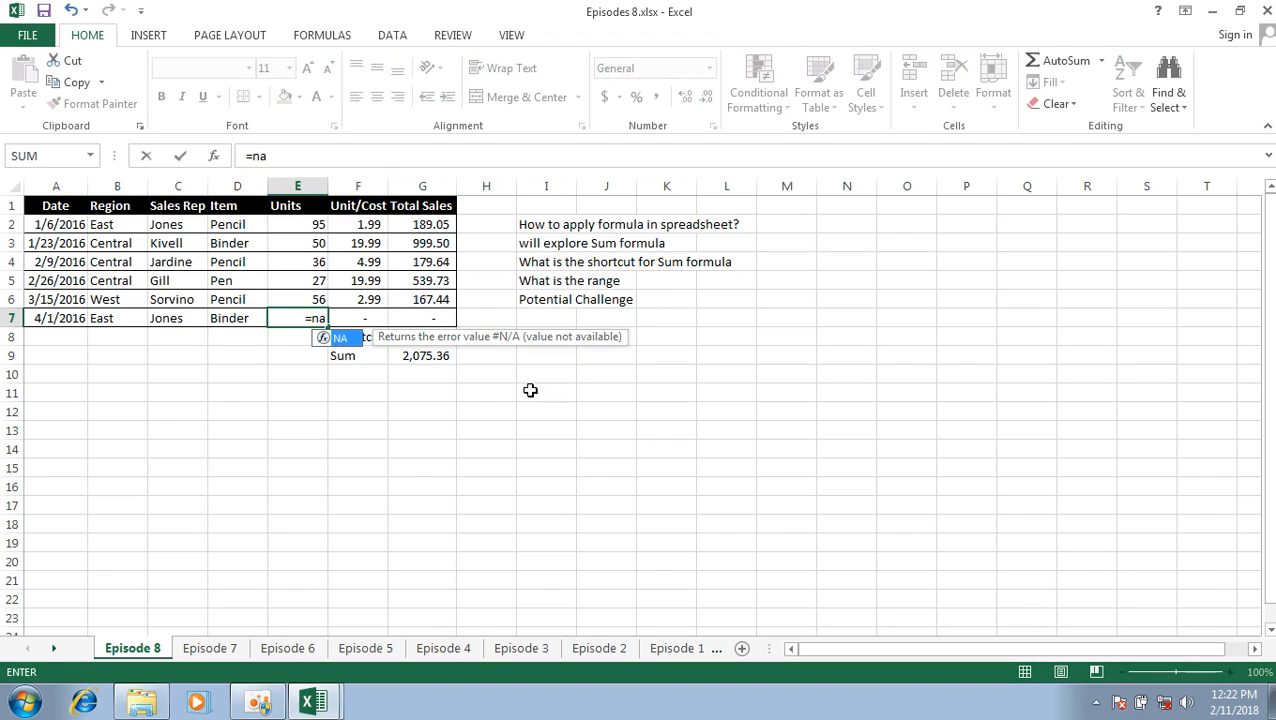
key("Tab")
type(")")
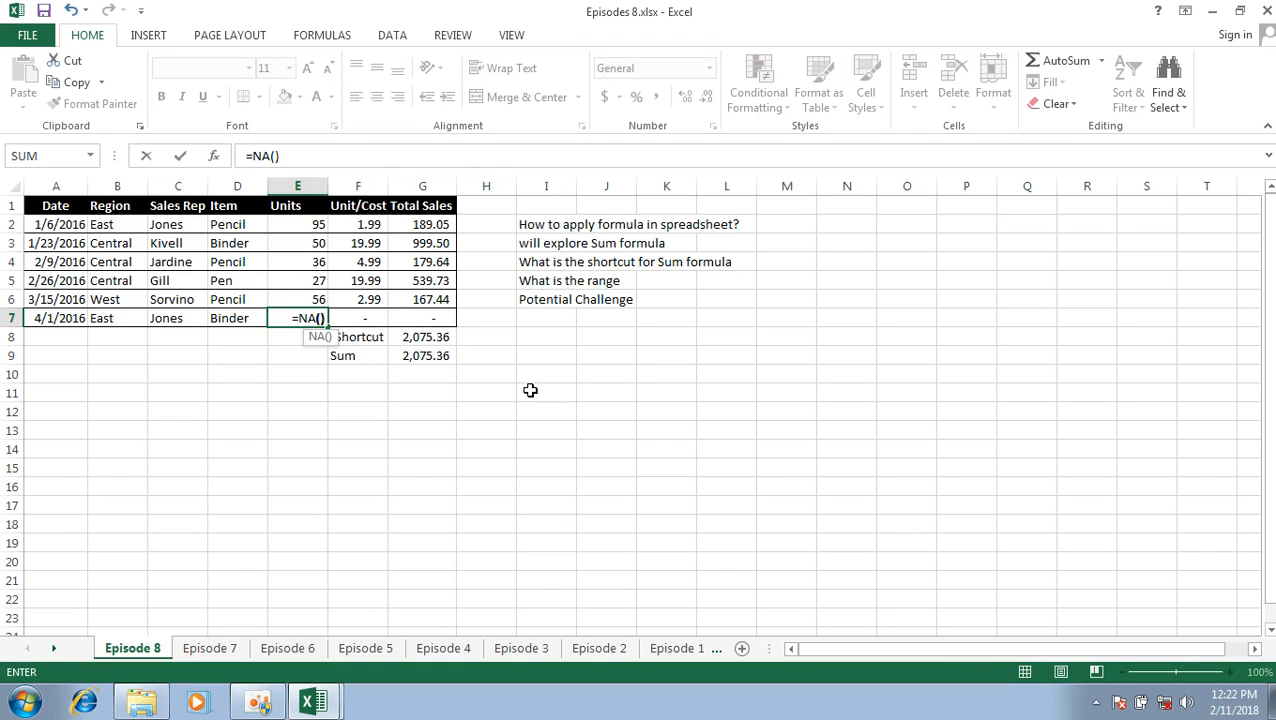
key("ctrl+Return")
- Copy the =NA() formula from E7 and paste it as formulas only across Unit/Cost and Total Sales in row 7 (F7:G7)
key("ctrl+c")
key("shift+Right")
key("shift+Right")
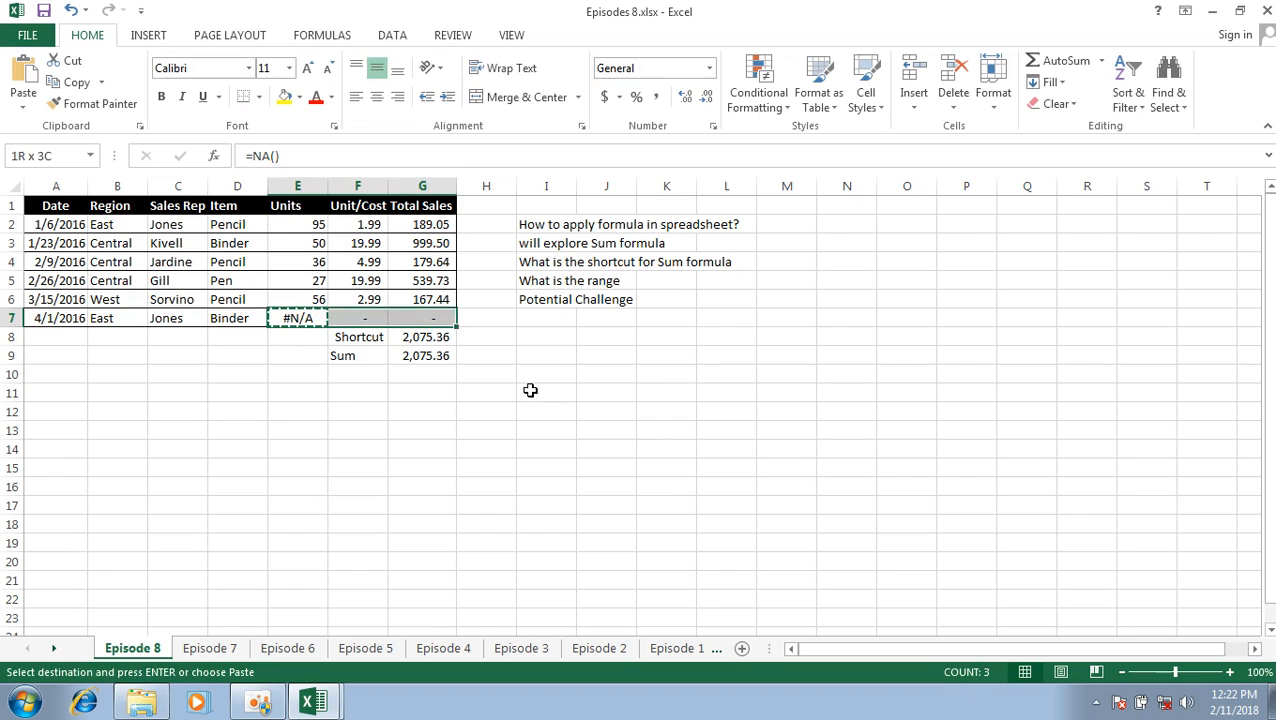
key("ctrl+alt+v")
key("f")
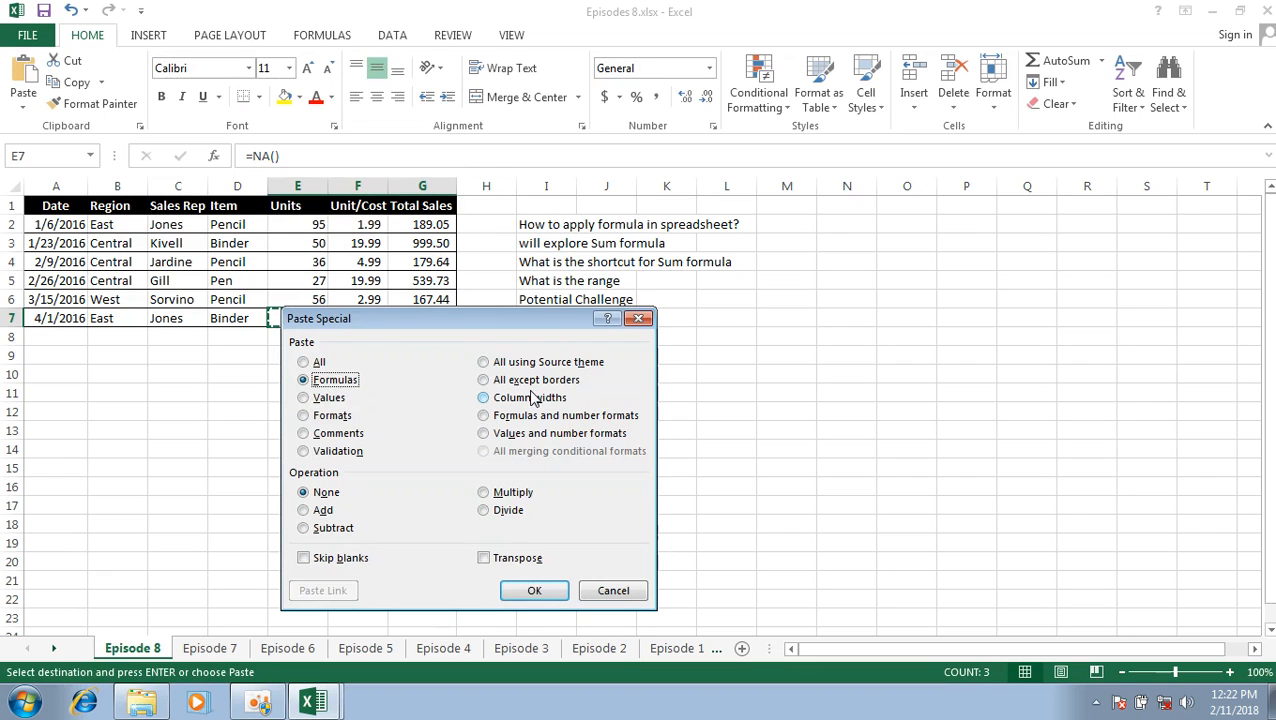
key("Return")
key("Left")
key("Right")
key("Right")
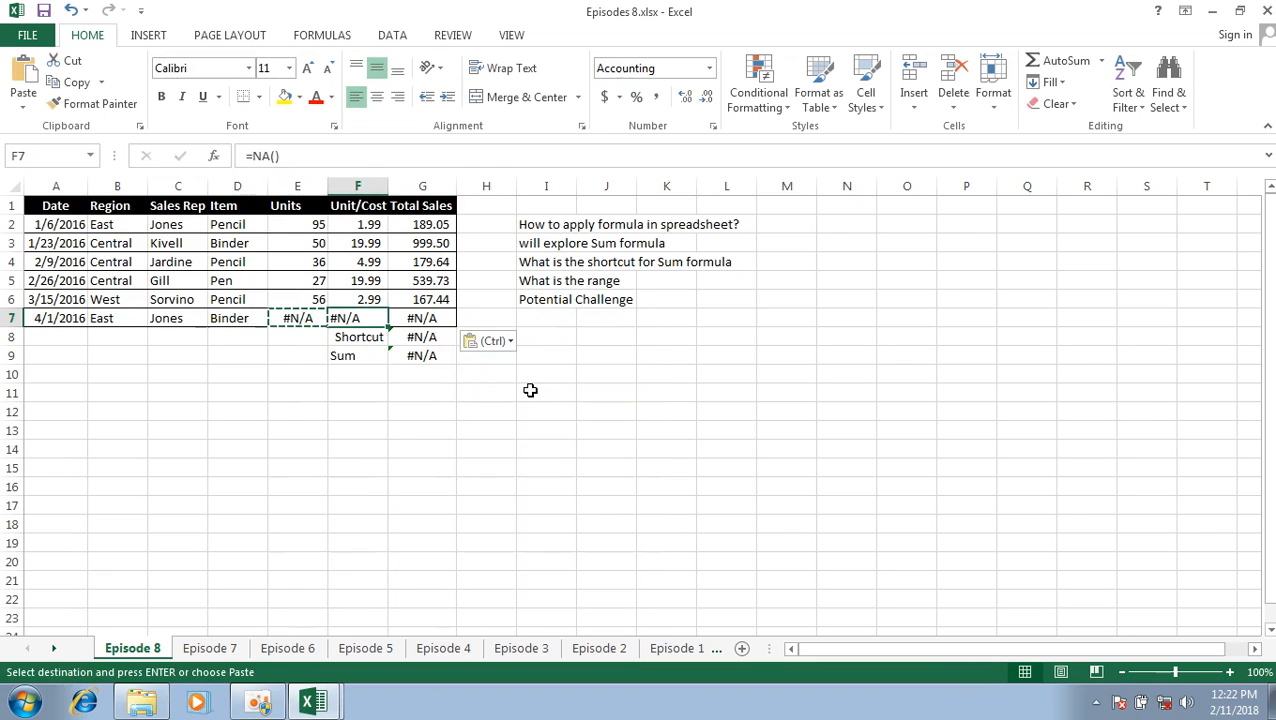
key("Right")
key("Left")
key("Left")
key("Escape")
key("Escape")
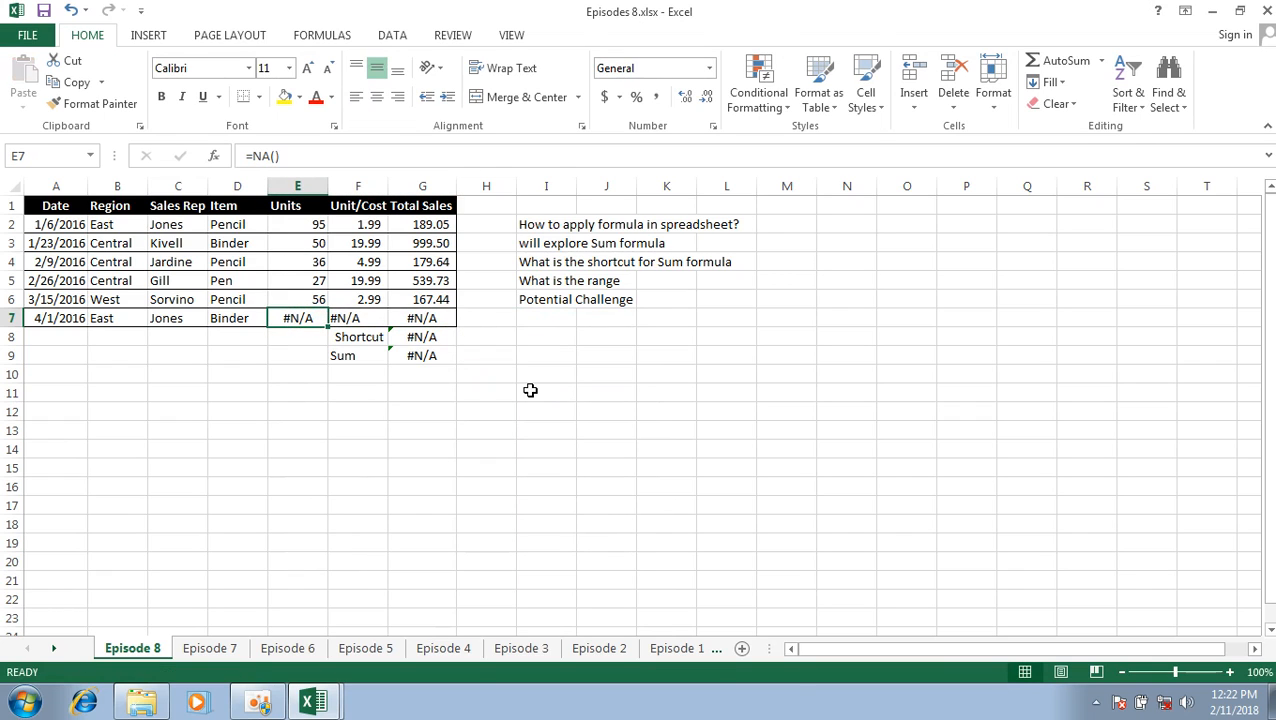
- Examine the Total Sales entry in G7 and the Shortcut and Sum totals below it in G8 and G9
key("Right")
key("Right")
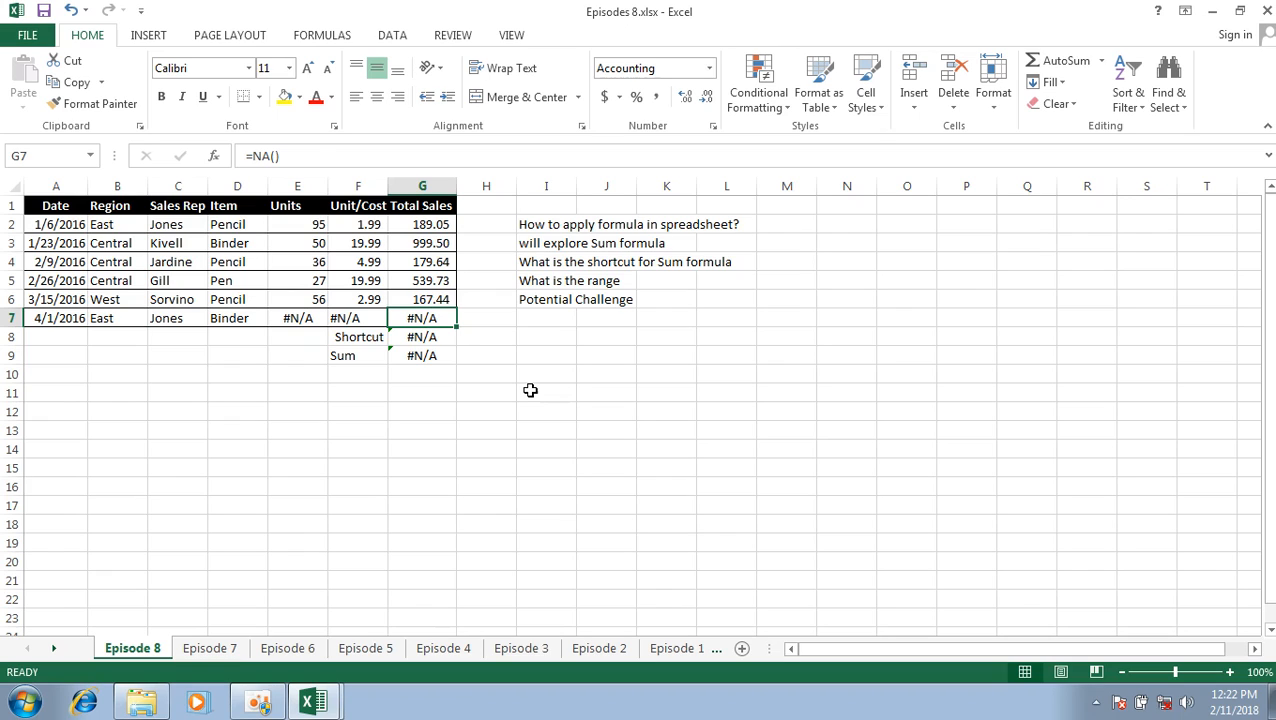
key("Down")
key("Down")
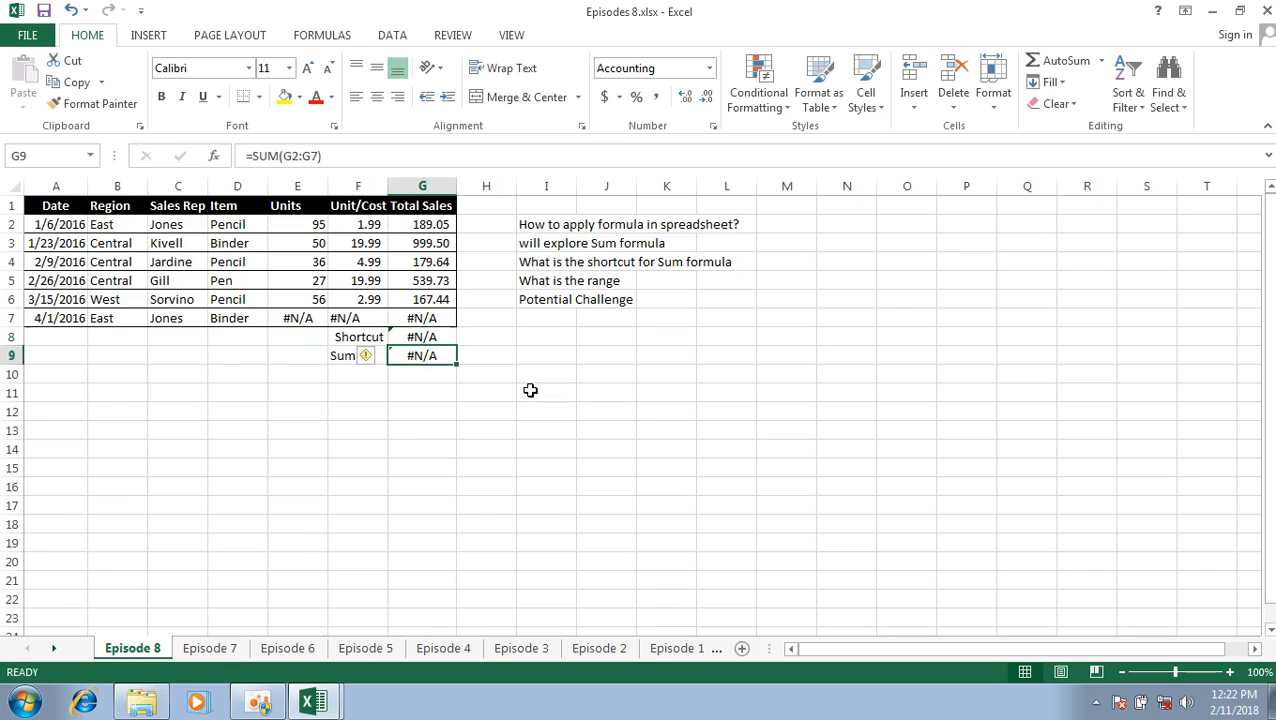
key("Up")
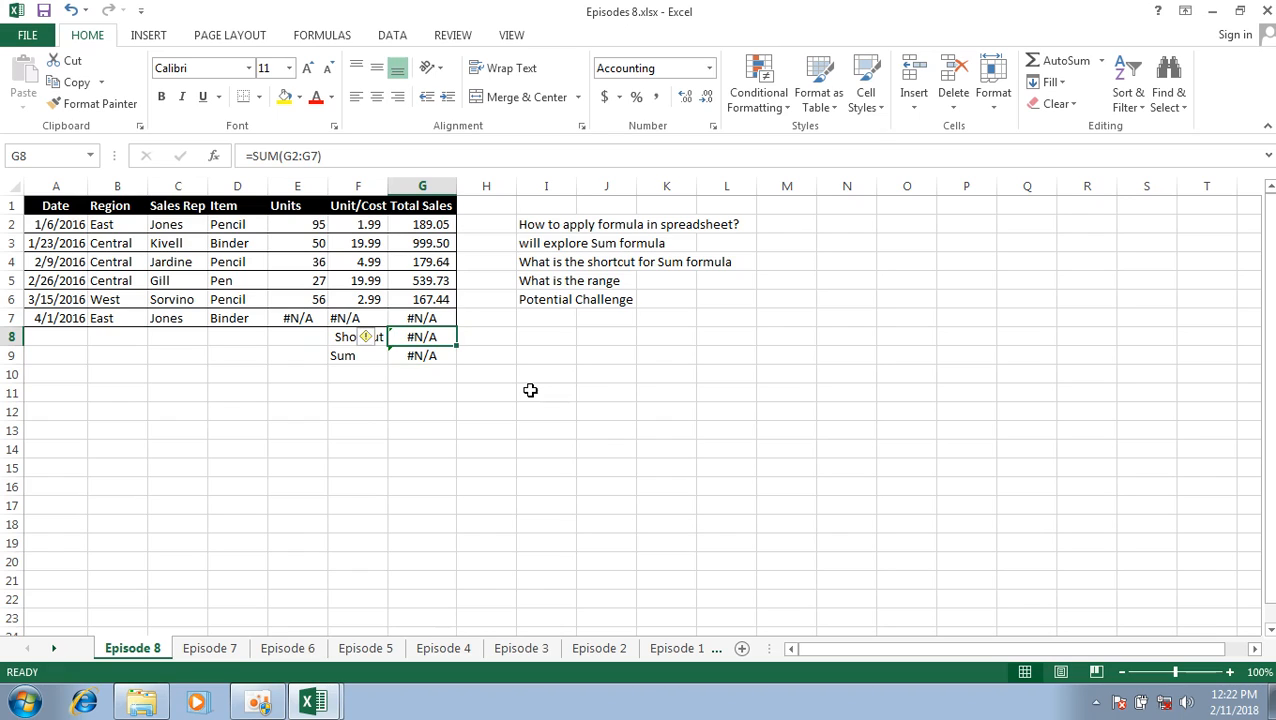
key("Down")
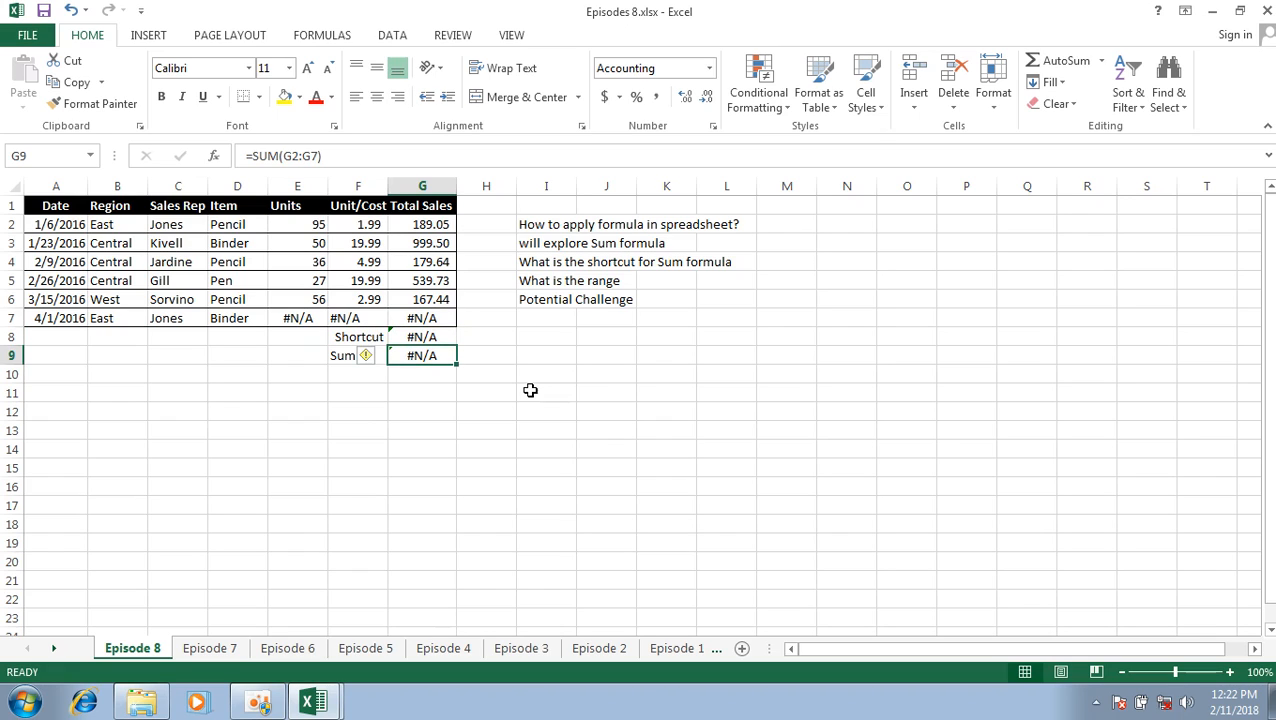
- Highlight the summed Total Sales range G2:G7, and go down its individual values to G6
key("Up")
key("Up")
key("Up")
key("Up")
key("Up")
key("Up")
key("Up")
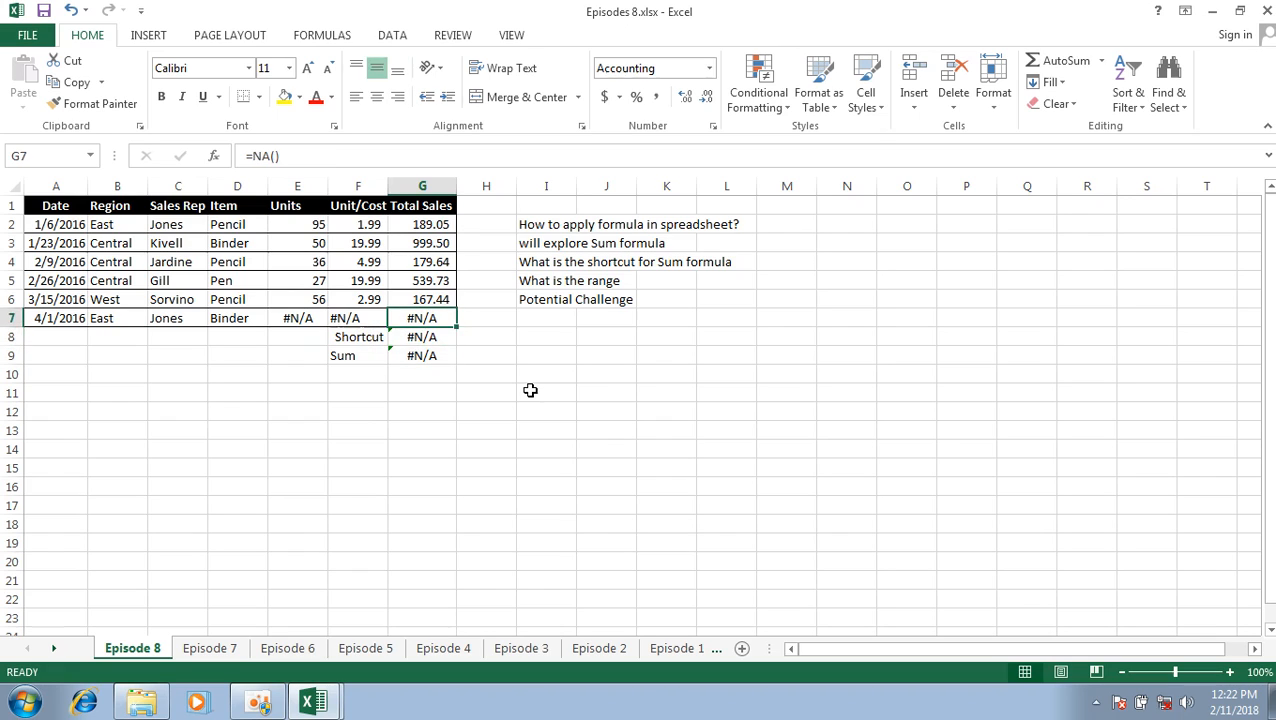
key("shift+Down")
key("shift+Down")
key("shift+Down")
key("shift+Down")
key("shift+Down")
key("shift+Down")
key("shift+Down")
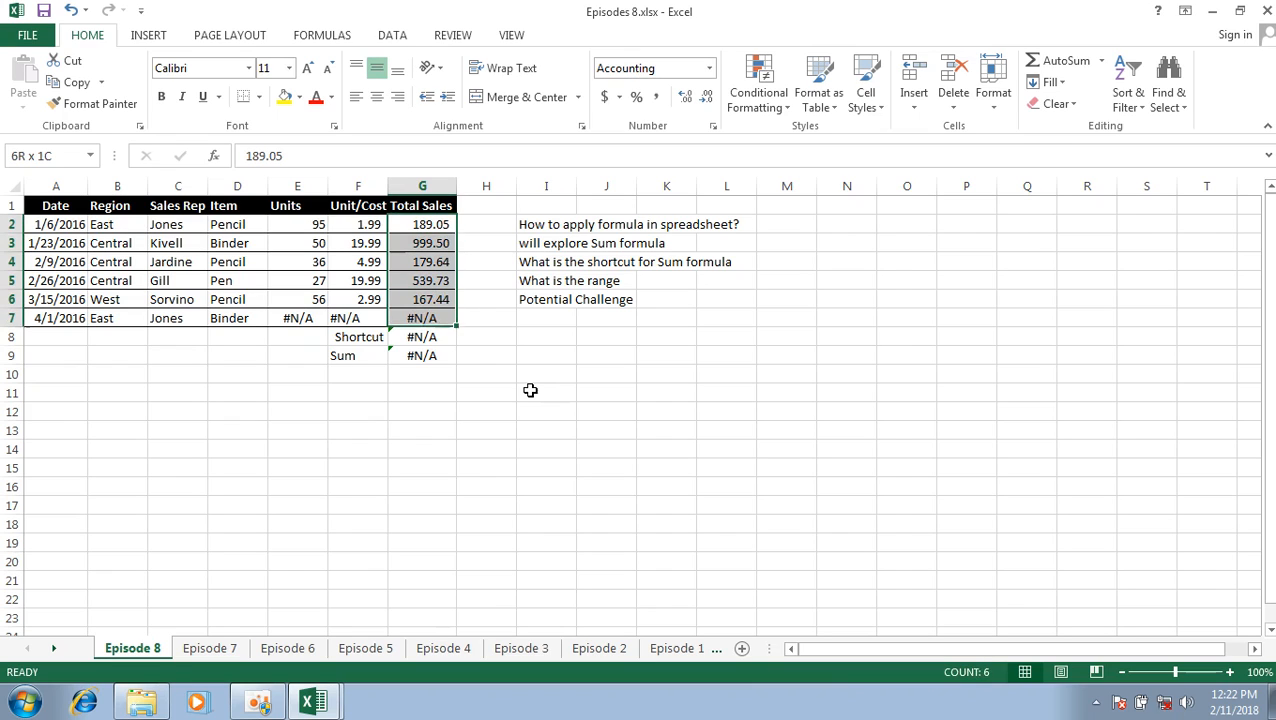
key("Down")
key("Down")
key("Down")
key("Down")
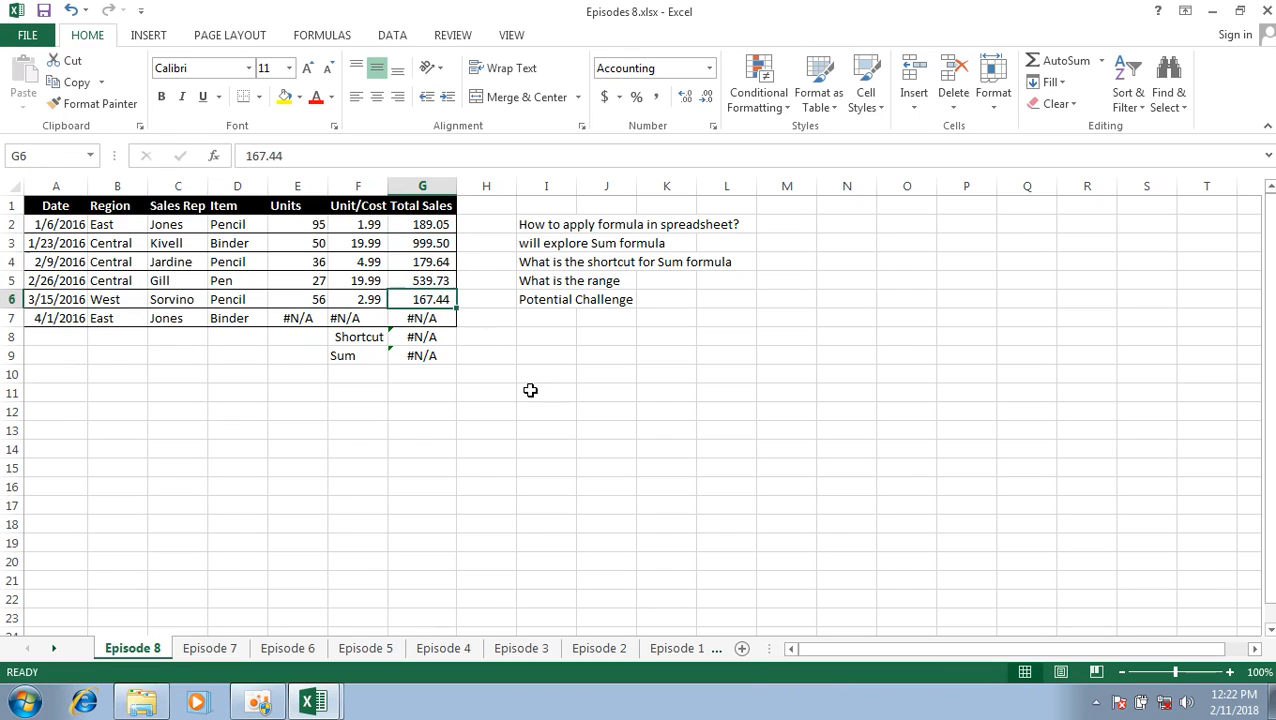